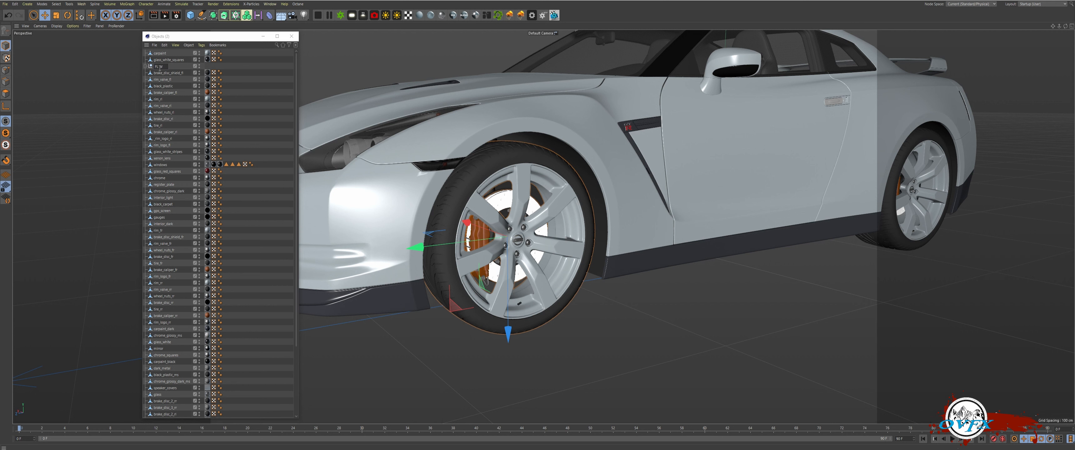
Rename the front-left wheel's group as FL Wheel and hide it in the viewport
type("FL Wheel")
key("Return")
double_click(199, 66, "alt")
Move the leftover front-left rim logo and rim valve into the FL Wheel group and collapse it
left_click(517, 240)
left_click_drag(162, 145, 161, 66)
left_click(519, 304)
left_click_drag(162, 112, 161, 67)
left_click(145, 67)
left_click(185, 72)
Group the front-right wheel's parts as FR Wheel and hide the group
scroll(507, 228, "down", 5)
left_click_drag(480, 228, 688, 226, "alt")
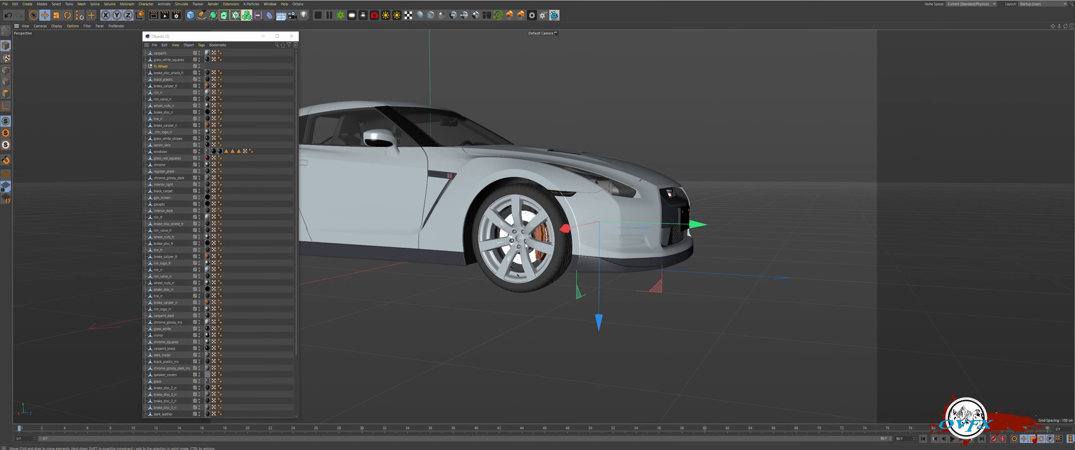
left_click(511, 213)
scroll(518, 221, "up", 5)
left_click(508, 221, "shift")
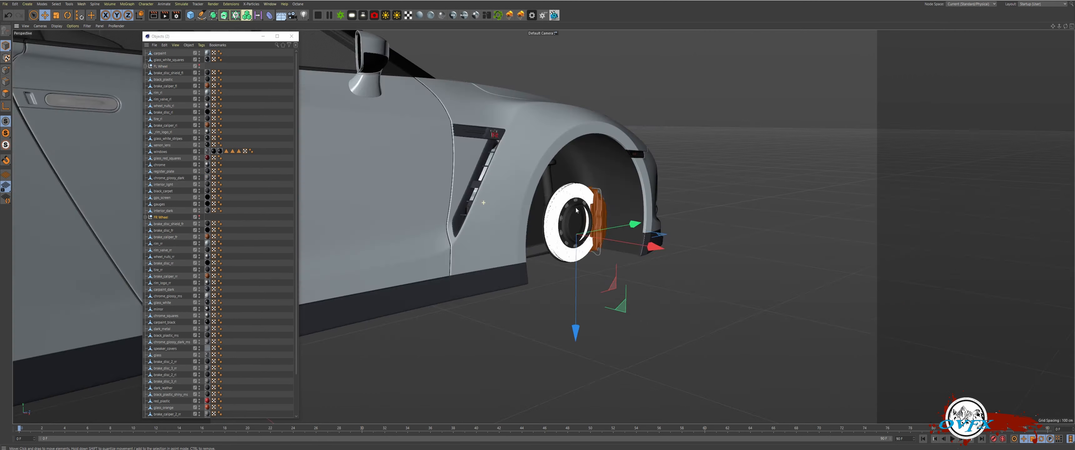
Show the FL Wheel group, move the front-left brake disc out of it, and hide the group again
left_click_drag(576, 210, 813, 215, "alt")
left_click(145, 66)
double_click(199, 66, "alt")
left_click_drag(163, 99, 162, 109)
double_click(199, 66, "alt")
left_click(145, 67)
Select the rear-right wheel's rim, tyre, nuts and valve, and group them as BR Wheel
left_click_drag(359, 250, 709, 267, "alt")
scroll(513, 302, "down", 5)
scroll(484, 271, "up", 5)
left_click(451, 288)
left_click(446, 270, "shift")
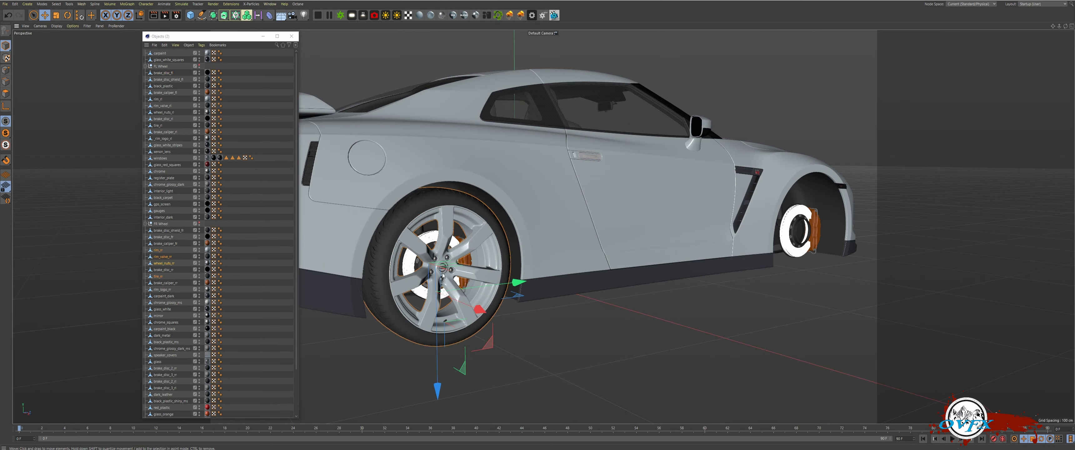
key("alt+g")
double_click(171, 251)
key("shift+r")
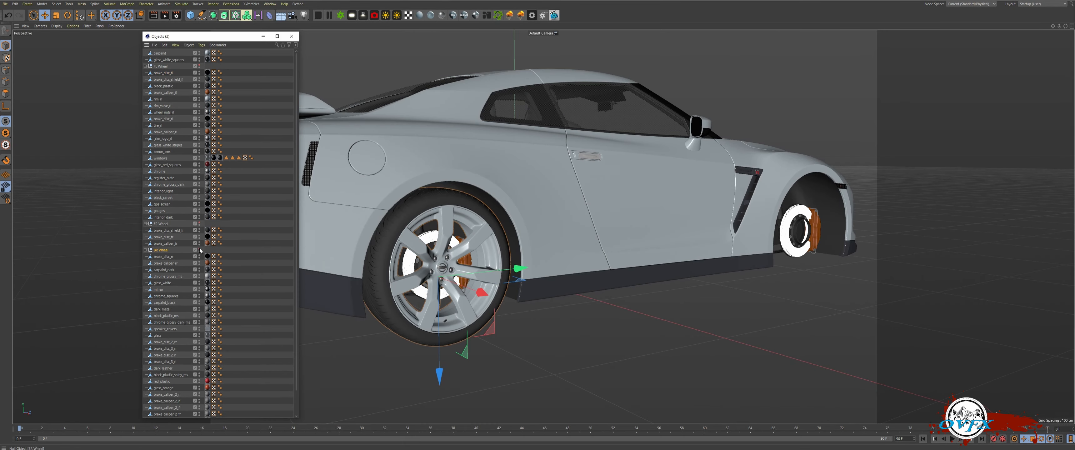
Group the rear-left wheel's parts as BL Wheel and hide the group
left_click_drag(501, 209, 250, 175, "alt")
scroll(124, 156, "up", 5)
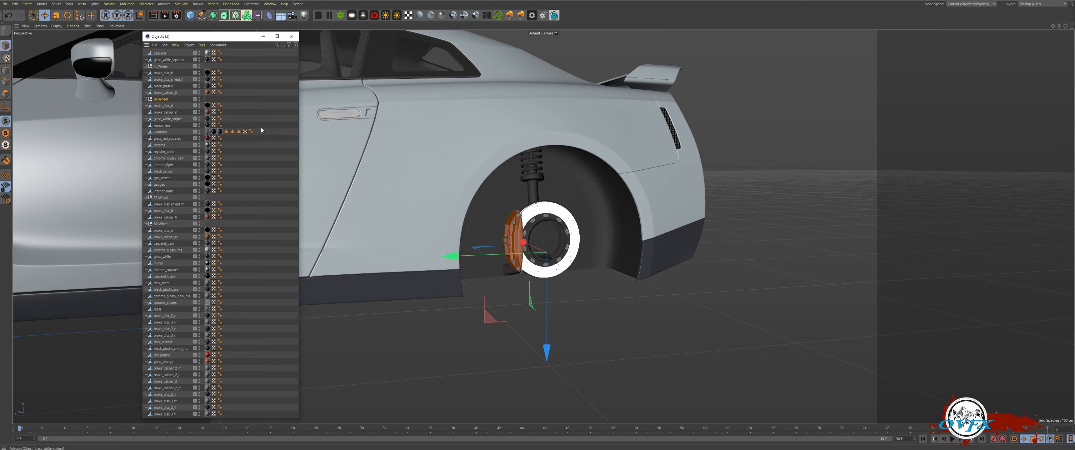
Move the front-left brake disc and disc shield into FL Wheel, and group the front-left caliper parts as FL Calipers
left_click_drag(542, 250, 376, 217, "alt")
scroll(479, 150, "up", 5)
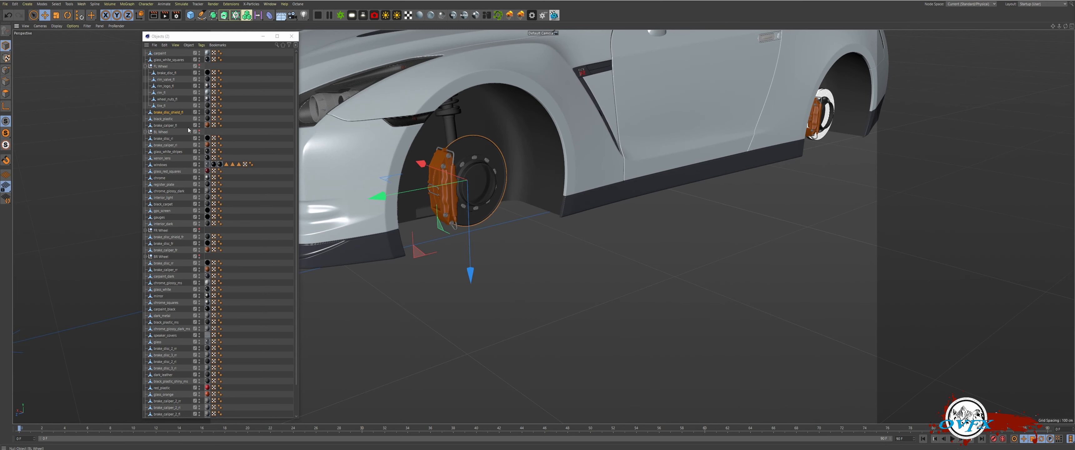
key("alt+g")
double_click(173, 127)
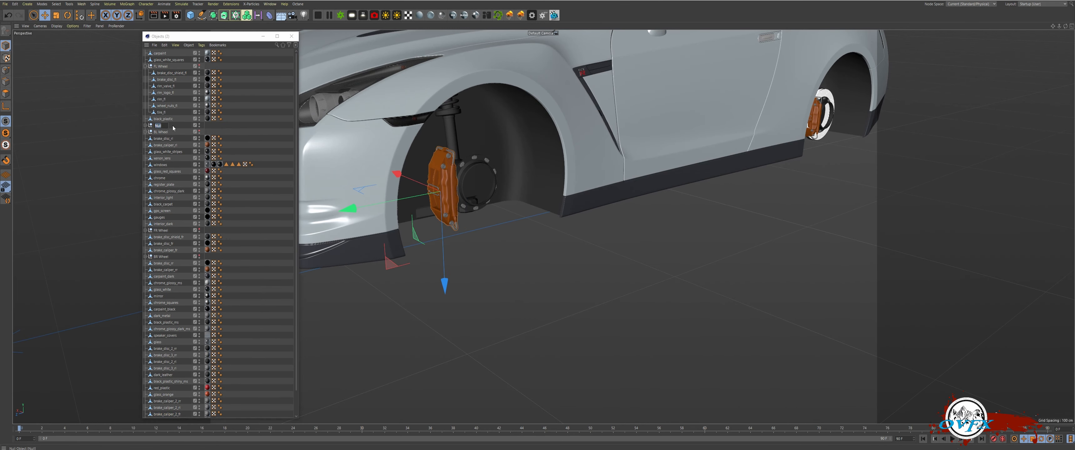
type("FL Calipers")
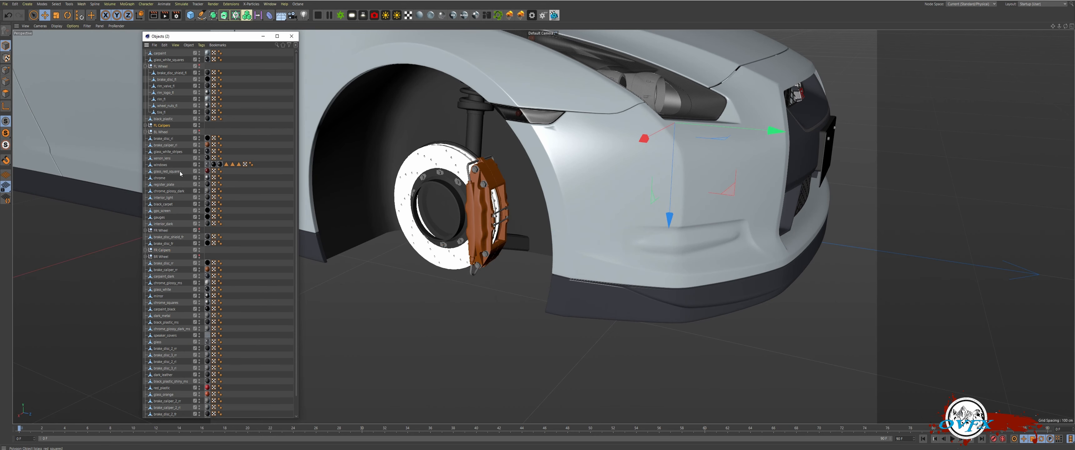
Hide the front-right caliper group and move the rear-left brake disc parts into the BL Wheel group
left_click(199, 249)
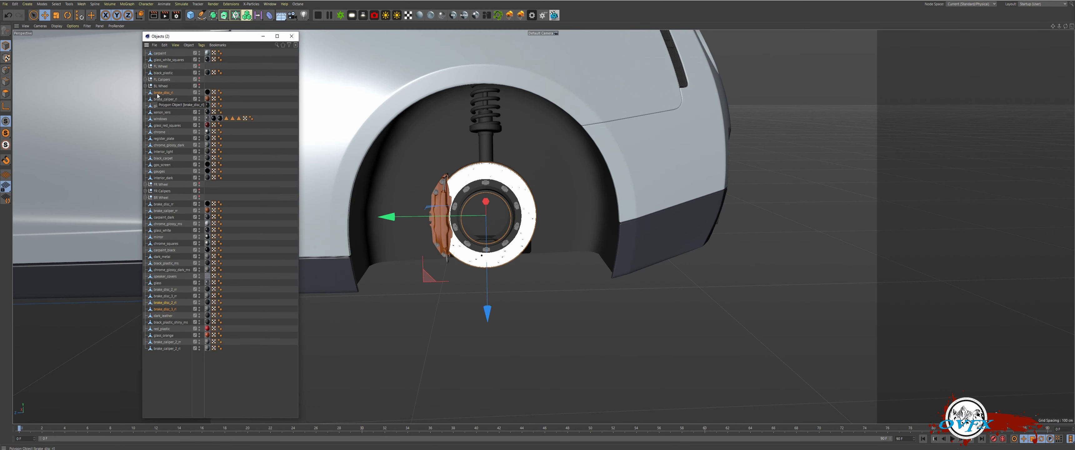
left_click_drag(158, 96, 160, 85)
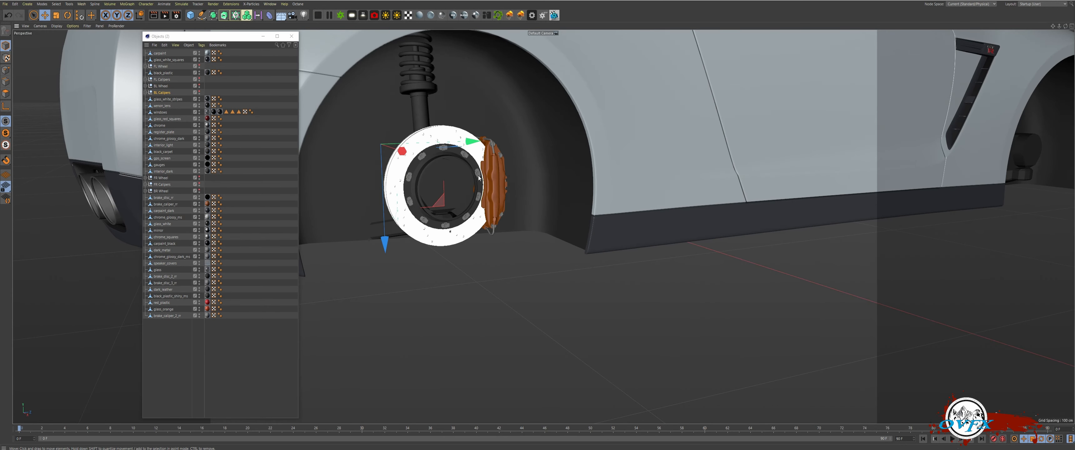
Move the rear-right brake disc parts into the BR Wheel group
left_click(478, 178)
left_click_drag(161, 277, 160, 192)
left_click(145, 191)
Select the rear-right caliper parts and group them as BR Calipers
left_click(496, 177)
left_click(492, 228, "shift")
right_click(165, 295)
left_click(182, 376)
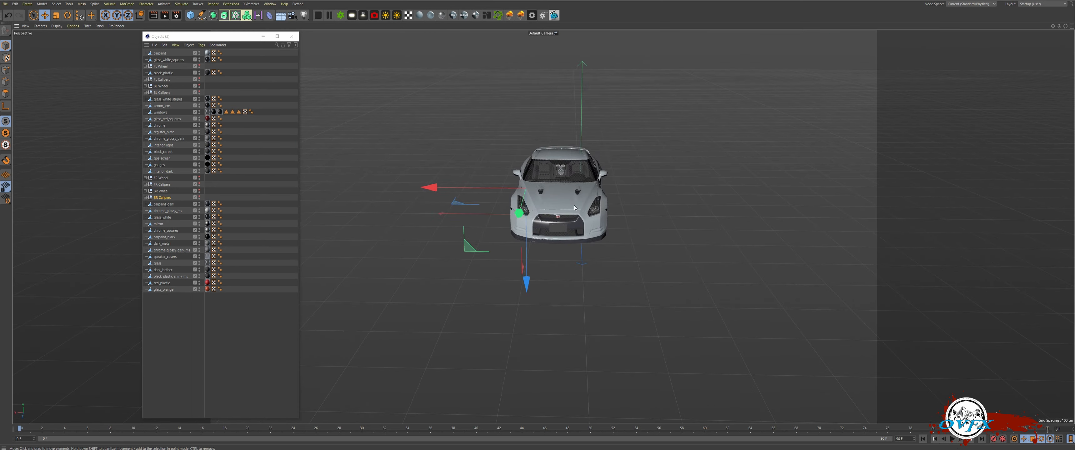
Group all the remaining car parts as body, adding the leftover gps_screen, glass, metal and speaker meshes to it
key("0")
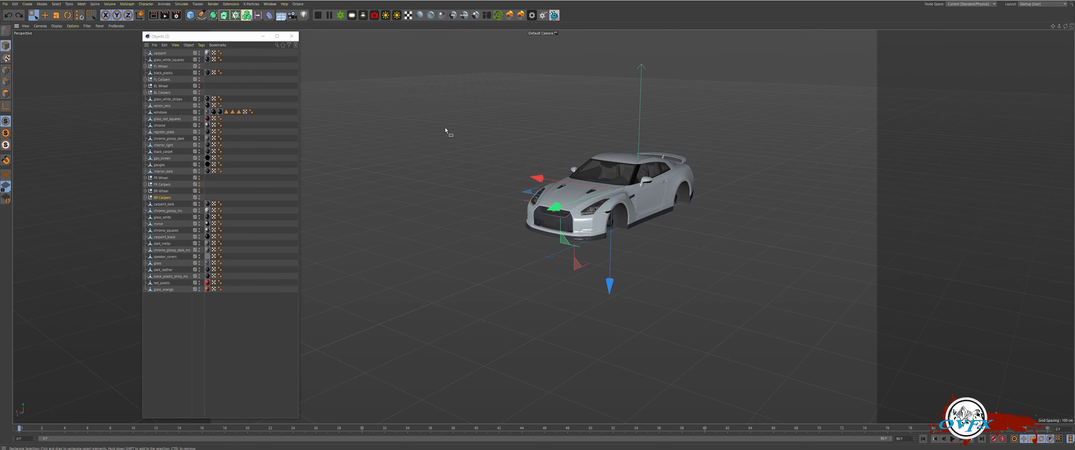
left_click_drag(461, 93, 757, 293)
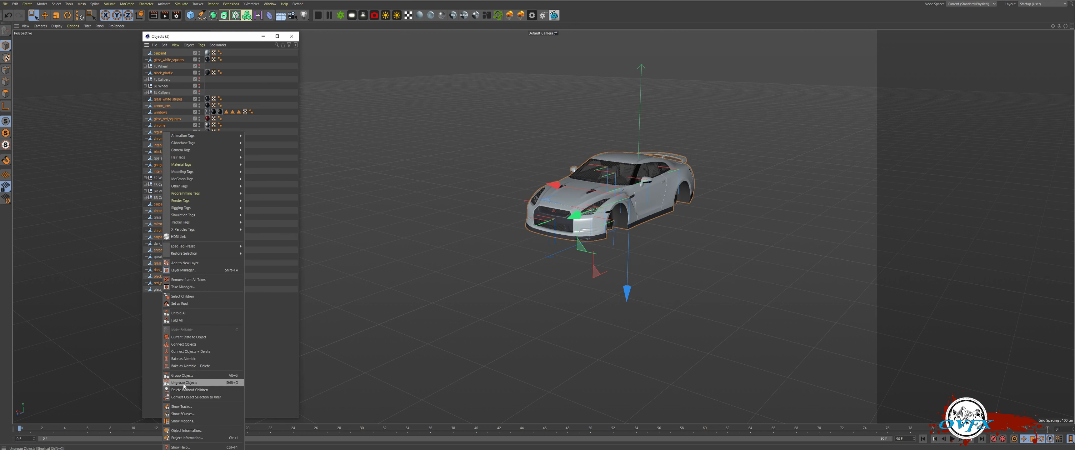
key("alt+g")
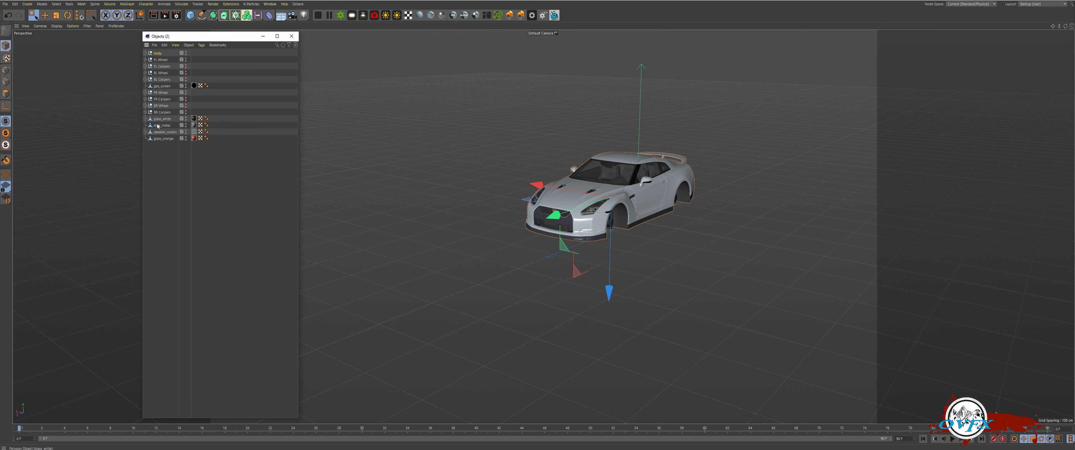
left_click(162, 86)
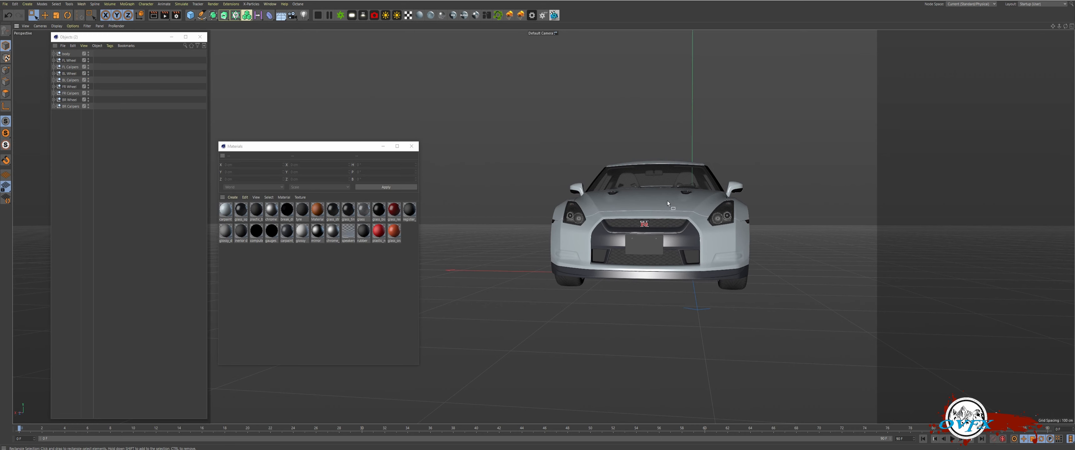
Select every group from body to BR Calipers and set their X position to 0 cm
left_click_drag(667, 203, 674, 212, "alt")
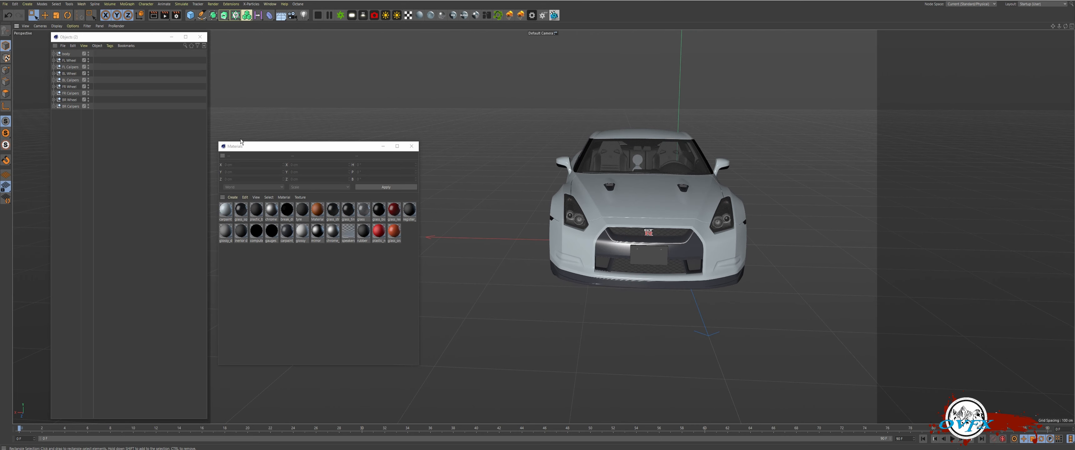
left_click(70, 106)
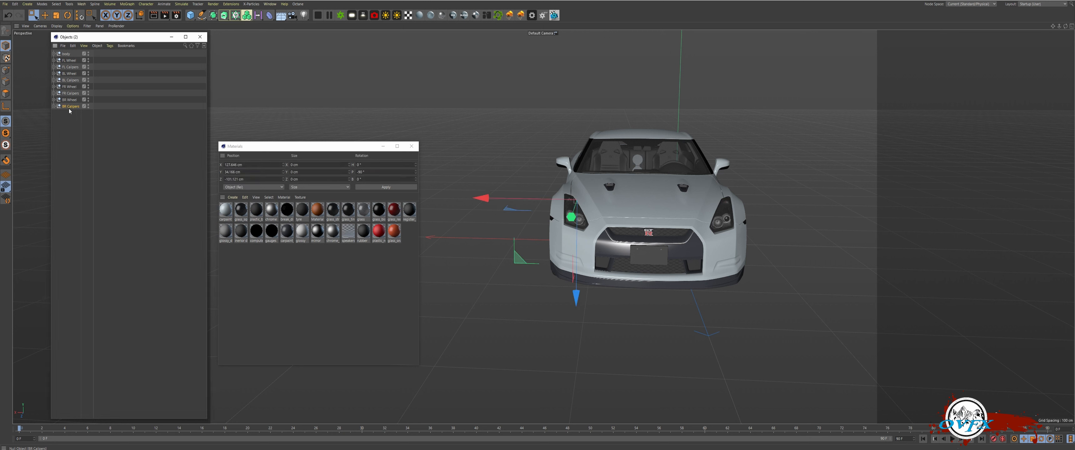
left_click(62, 53, "shift")
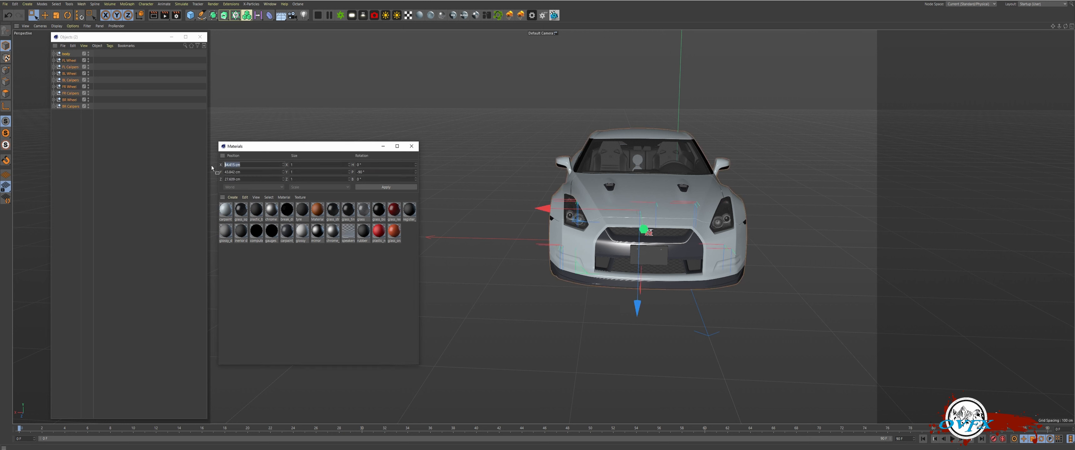
type("0")
key("Return")
left_click_drag(601, 307, 530, 295, "alt")
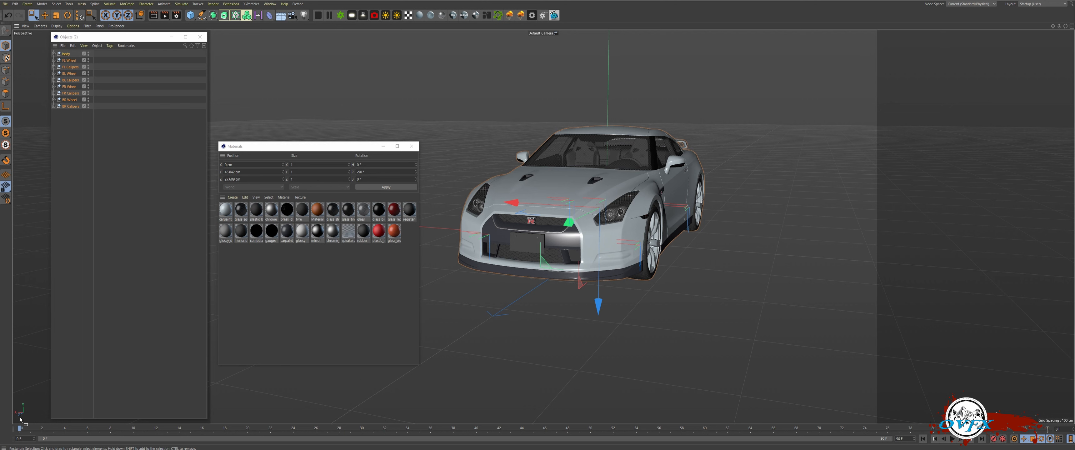
Set the P rotation of the body group's axis to 0°, leaving its meshes in place
left_click_drag(417, 292, 429, 241, "alt")
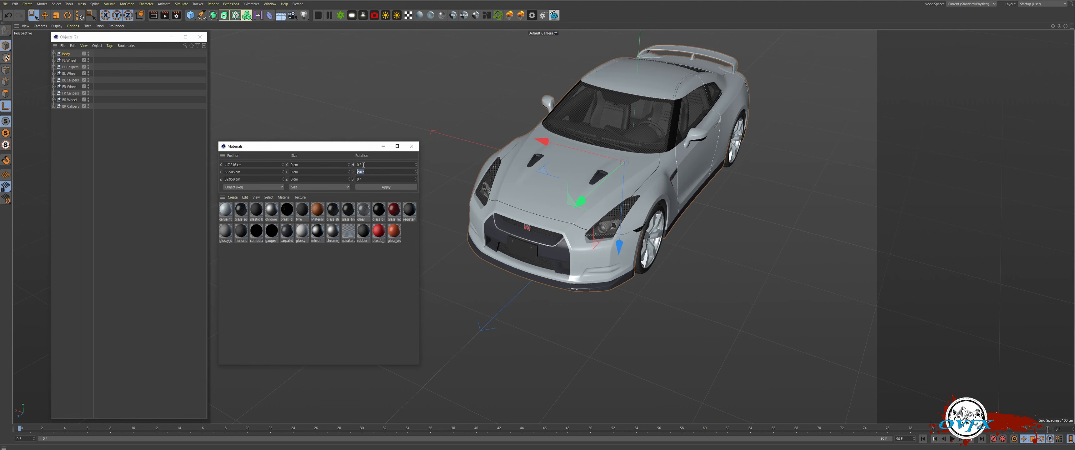
key("Return")
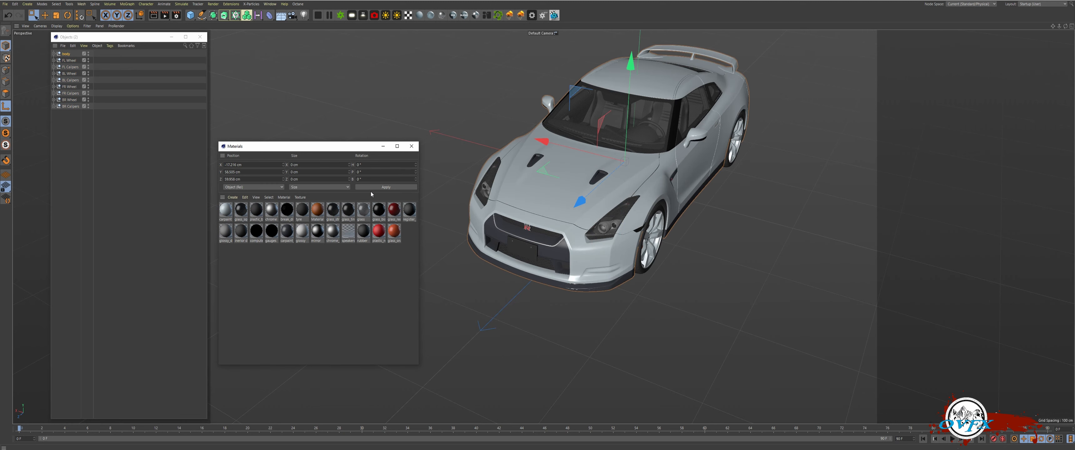
Try to centre the body group by setting its X position to 0 cm
left_click_drag(624, 142, 649, 128, "alt")
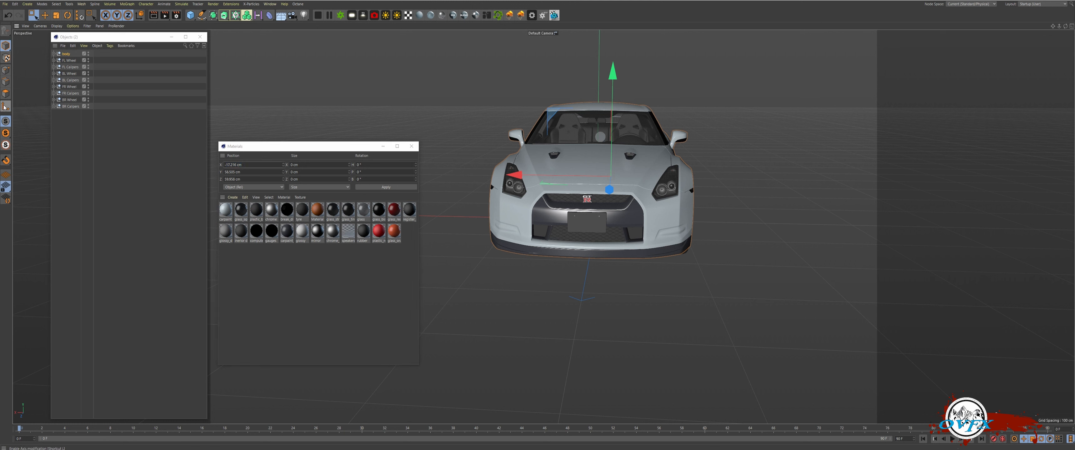
left_click(225, 165)
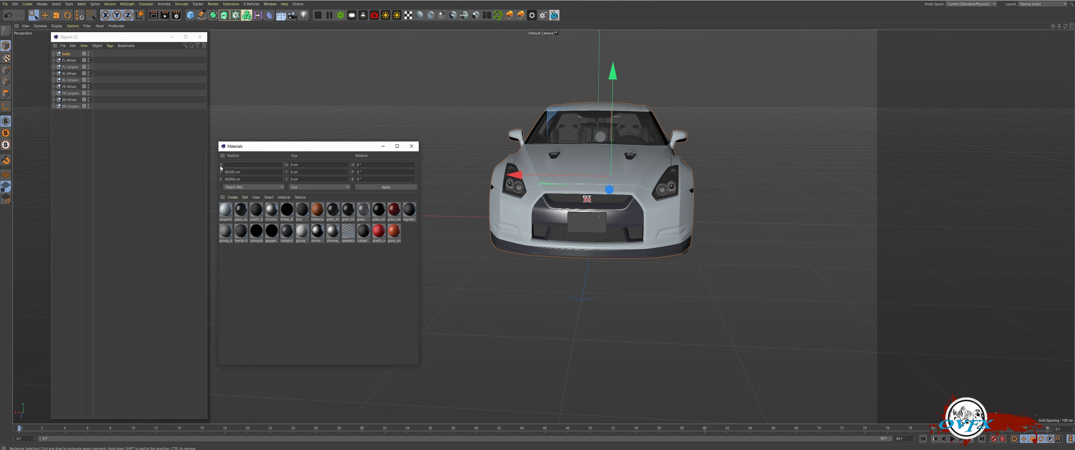
type("0")
key("Return")
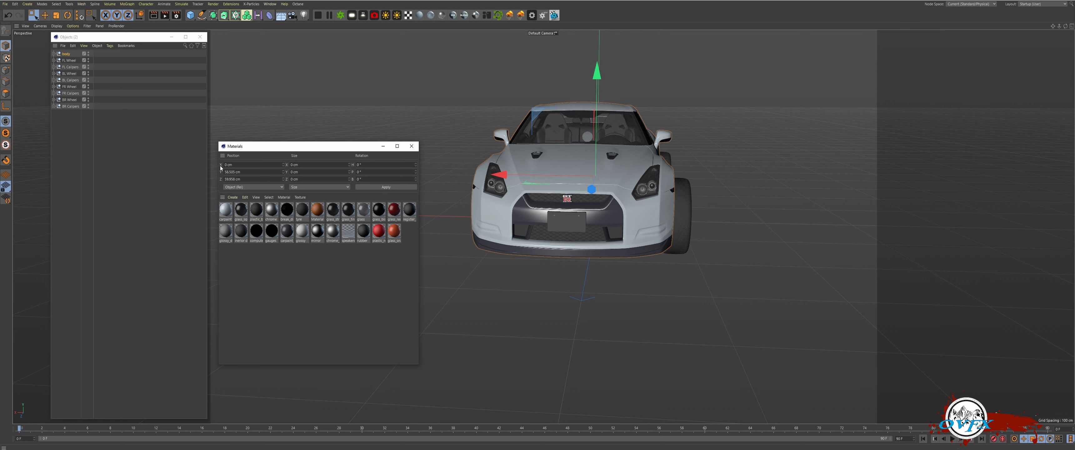
key("ctrl+z")
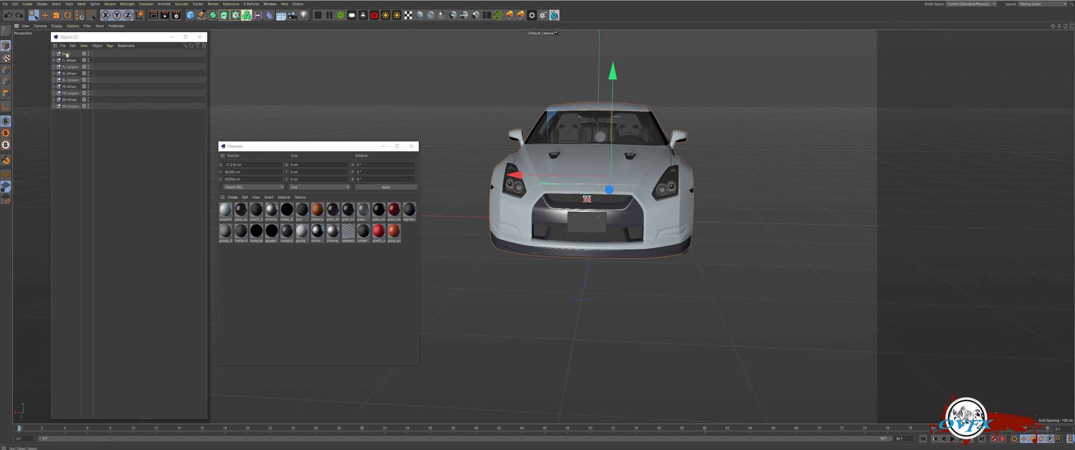
Go through the meshes inside the body group one by one to examine which car parts and positions they have
left_click(53, 54)
left_click(75, 73)
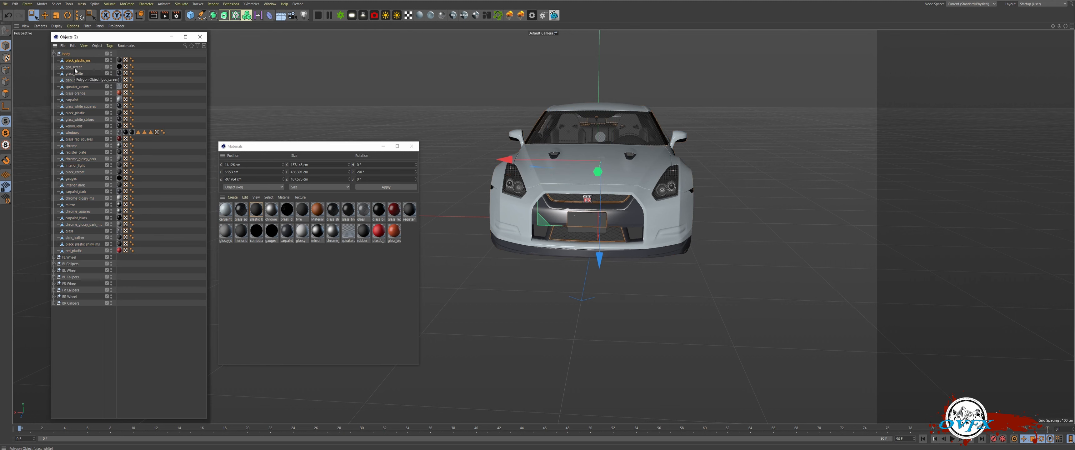
left_click(74, 80)
left_click(72, 93)
left_click(71, 107)
left_click(71, 120)
left_click(70, 126)
left_click(70, 139)
left_click(71, 146)
left_click(72, 154)
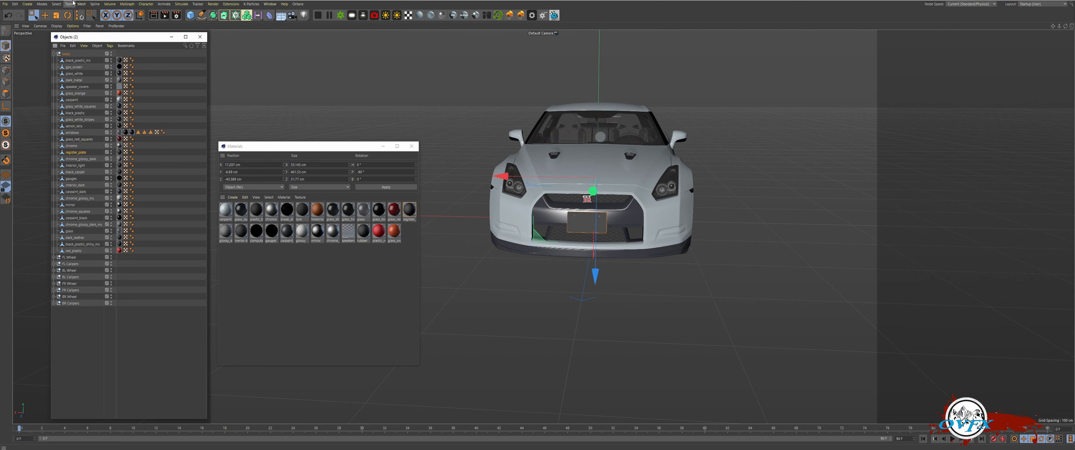
left_click(72, 159)
left_click(72, 172)
left_click(72, 186)
left_click(72, 204)
left_click(72, 218)
left_click(71, 224)
left_click(71, 231)
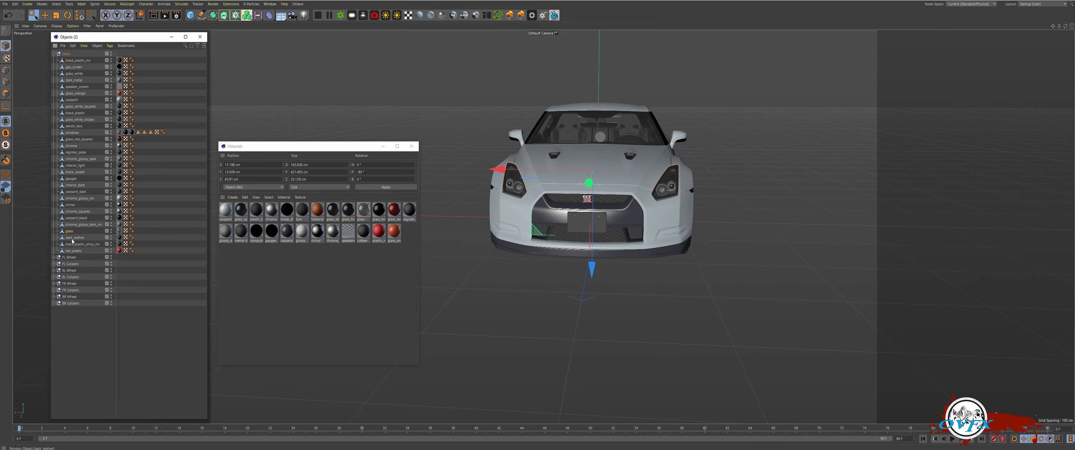
left_click(71, 244)
left_click(72, 250)
Select the body group with its children and set only the group axis's X position to 0 cm
right_click(67, 53)
left_click(88, 221)
left_click_drag(570, 180, 540, 137, "alt")
key("ctrl+z")
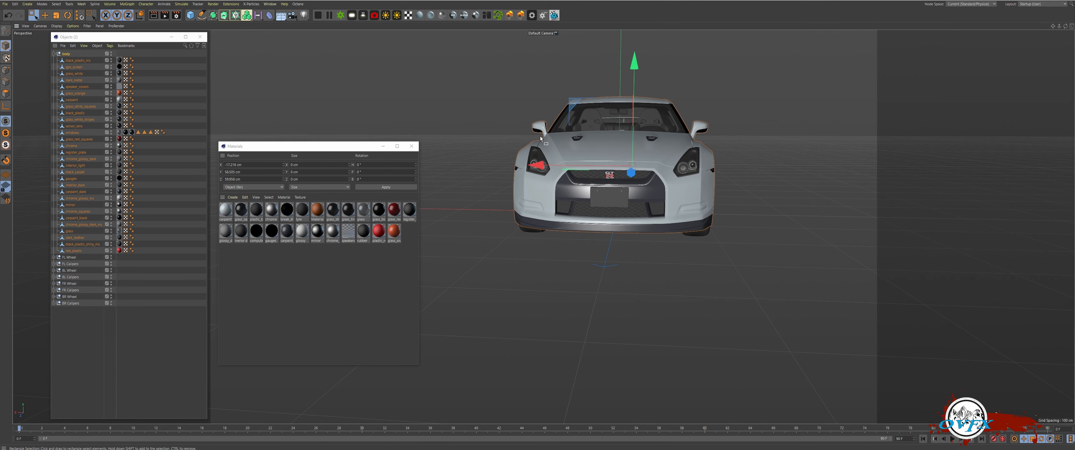
left_click(5, 106)
left_click_drag(538, 165, 524, 166)
left_click_drag(614, 174, 617, 192, "alt")
left_click_drag(499, 138, 497, 138)
left_click_drag(241, 164, 216, 165)
type("0")
key("Return")
left_click(5, 106)
Check the complete body hierarchy around the car's front and collapse the body group
left_click_drag(507, 192, 555, 160, "alt")
middle_click(66, 54)
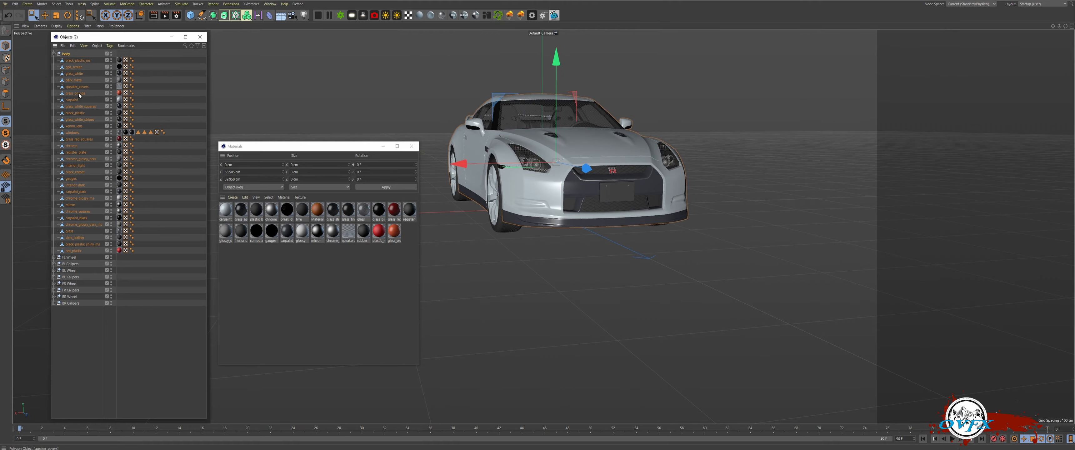
left_click_drag(478, 196, 583, 180, "alt")
left_click(54, 54)
Set the P rotation of the FL Wheel group's axis to 0° in axis mode
left_click(68, 61)
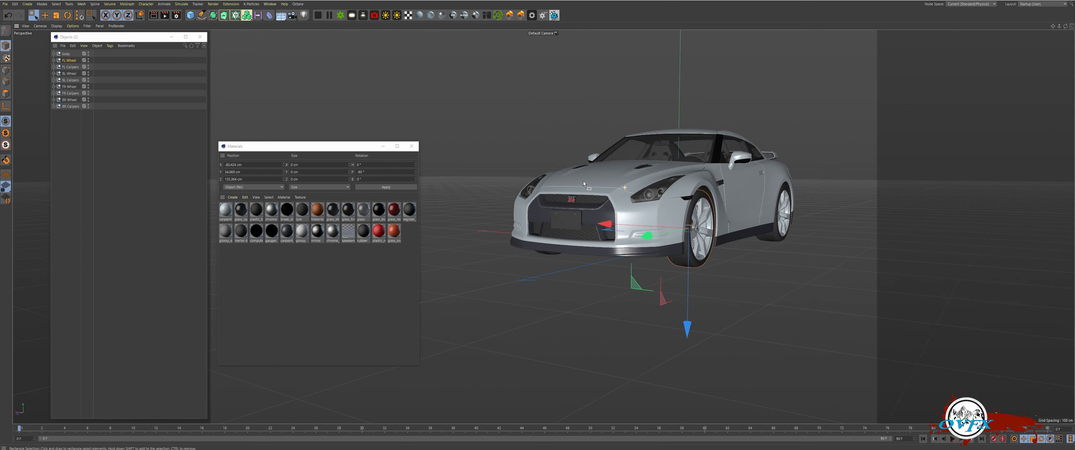
left_click(5, 106)
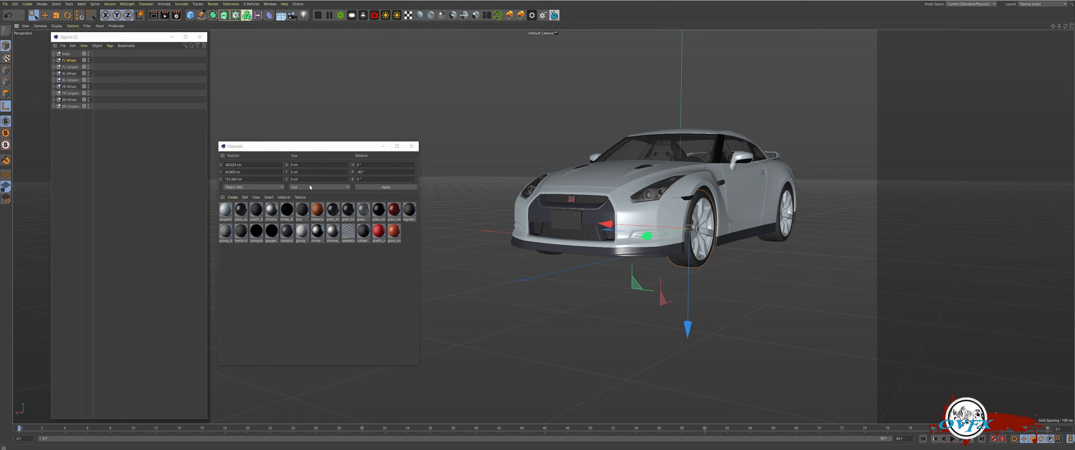
left_click(370, 171)
type("0")
key("Return")
left_click_drag(543, 259, 518, 255, "alt")
Set the axis P rotation to 0° for each remaining wheel and caliper group, from FL Calipers through BR Calipers
left_click(70, 67)
left_click_drag(369, 172, 316, 161)
left_click(69, 73)
type("0")
left_click(70, 80)
left_click(70, 87)
type("0")
left_click(70, 93)
type("0")
left_click(70, 100)
type("0")
left_click(71, 107)
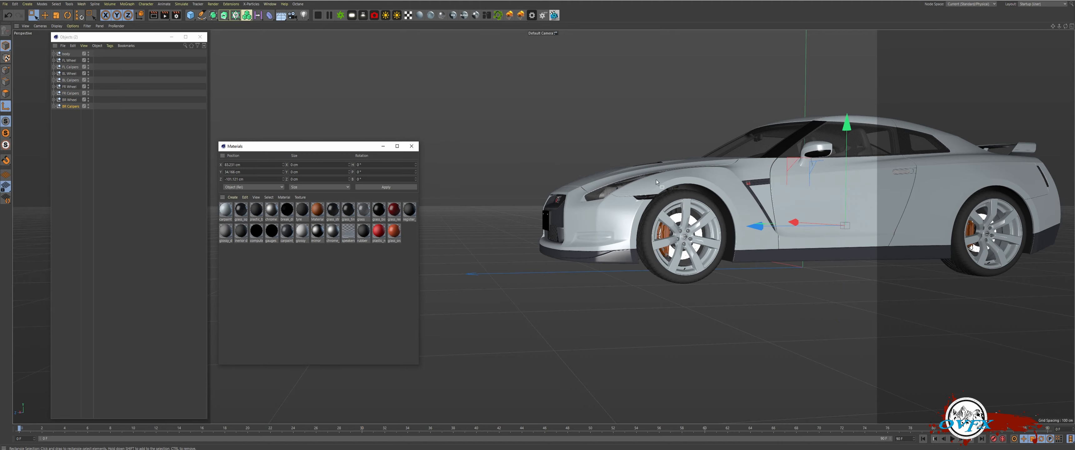
Move the BR Wheel group's axis upward to the centre of the rear-right wheel hub
left_click_drag(656, 180, 942, 214, "alt")
middle_click_drag(639, 267, 607, 197, "alt")
right_click_drag(578, 202, 649, 239, "alt")
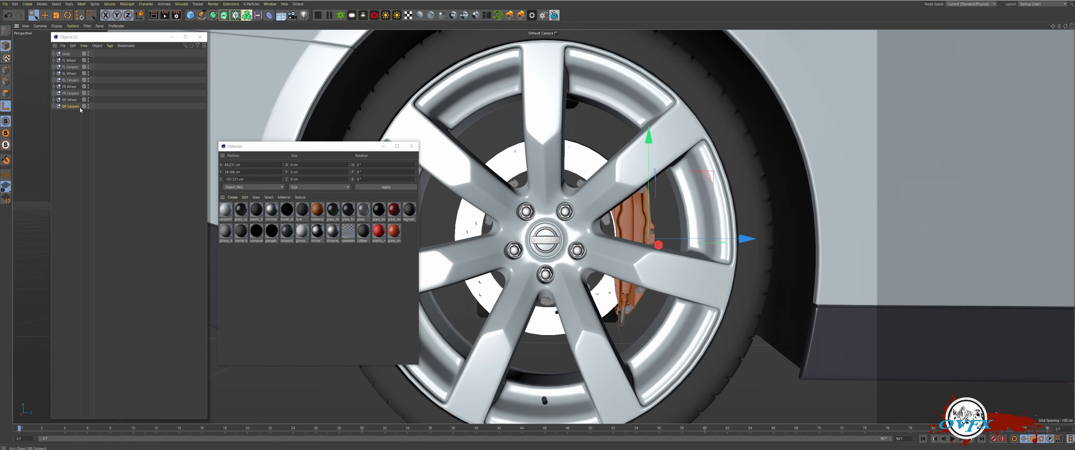
left_click(69, 99)
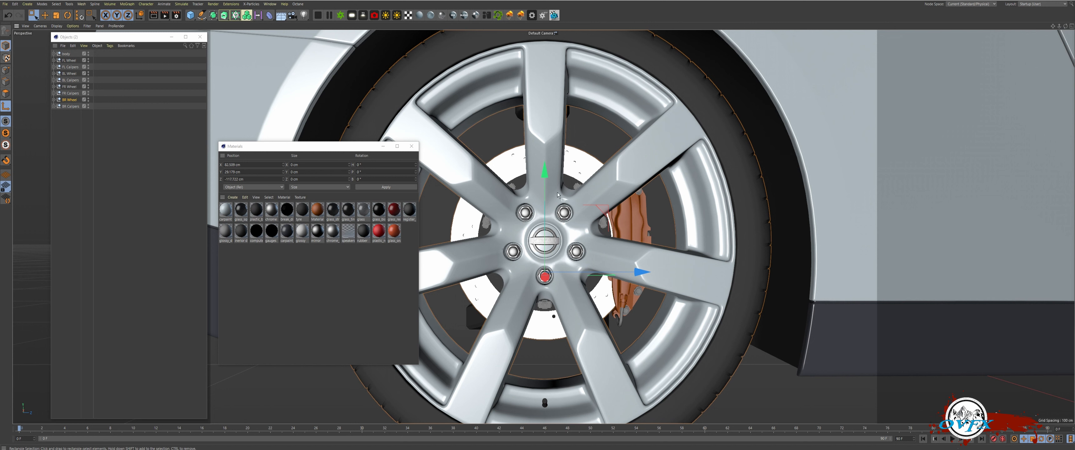
left_click_drag(539, 170, 543, 143)
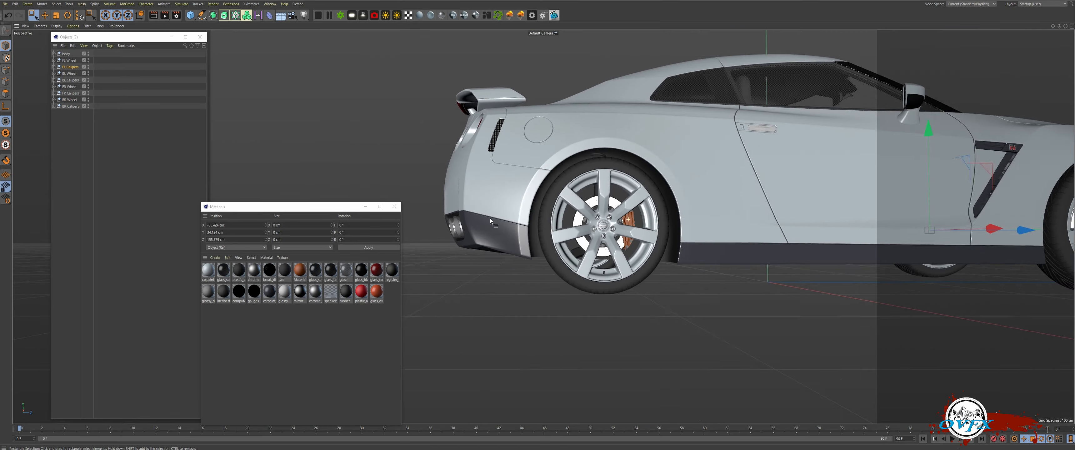
Check the axis placement of the wheel and caliper groups from the side and front of the car
left_click_drag(793, 217, 670, 224, "alt")
left_click_drag(585, 227, 502, 211, "alt")
scroll(658, 215, "down", 5)
middle_click_drag(658, 215, 513, 219, "alt")
left_click_drag(512, 219, 376, 205, "alt")
left_click_drag(541, 227, 603, 193, "alt")
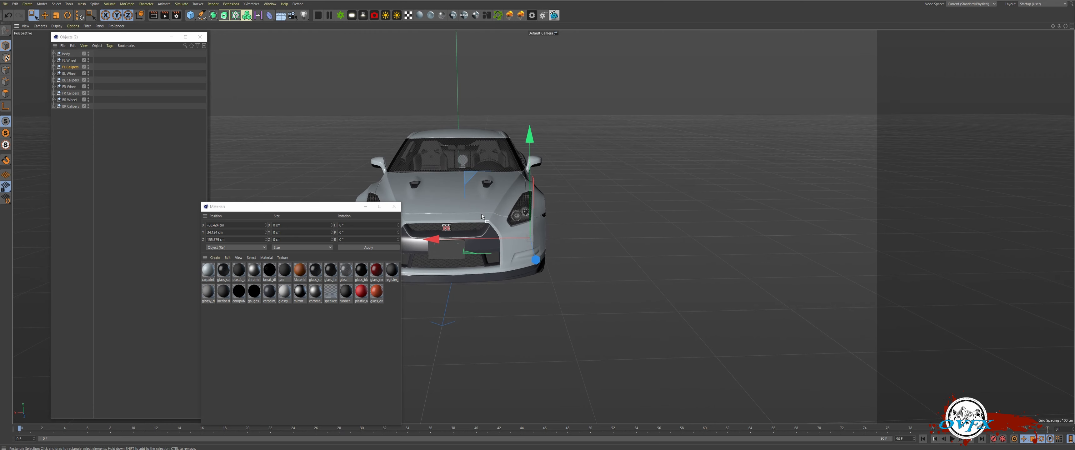
middle_click_drag(483, 212, 573, 205, "alt")
left_click_drag(559, 205, 553, 200, "alt")
left_click(68, 62)
left_click(67, 73)
left_click(68, 88)
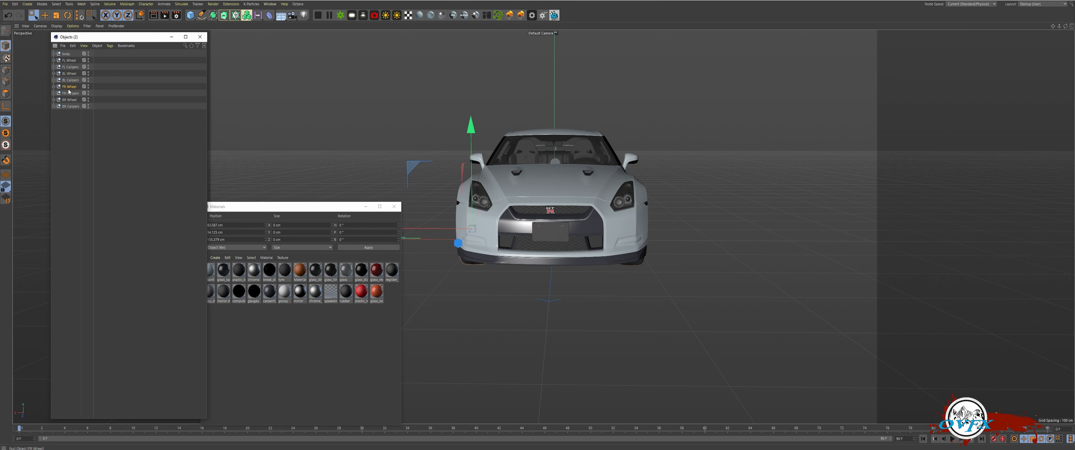
left_click(69, 100)
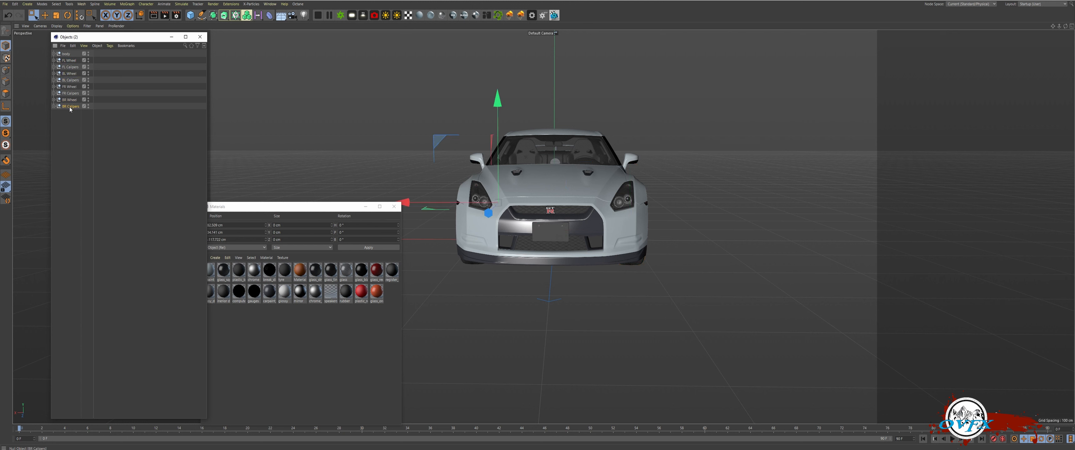
middle_click_drag(543, 228, 665, 226, "alt")
left_click_drag(606, 228, 618, 249, "alt")
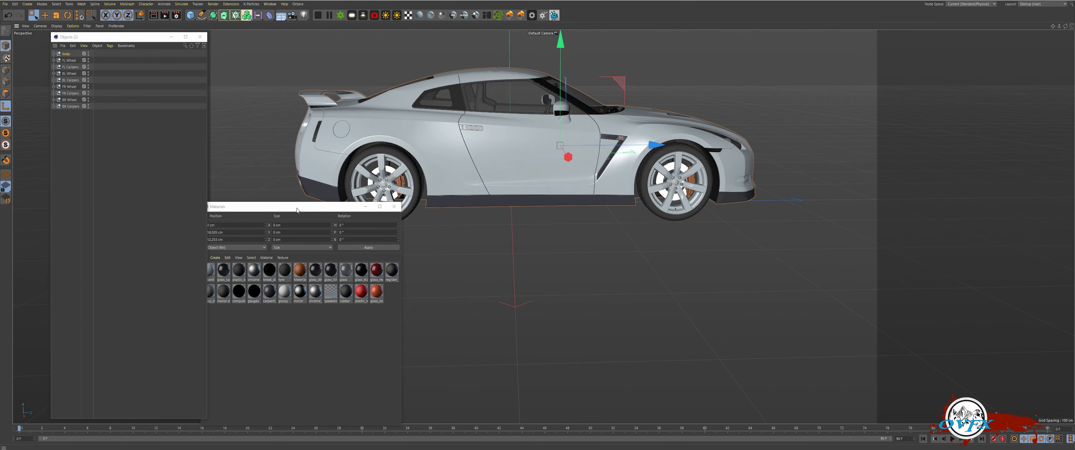
Set the body group axis's Z position to 0 cm
left_click_drag(288, 211, 347, 193)
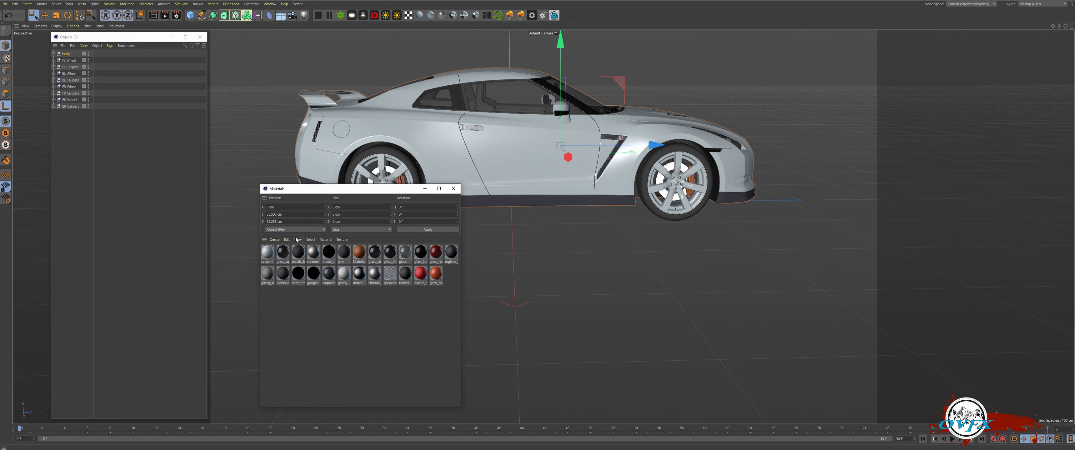
type("0")
key("Return")
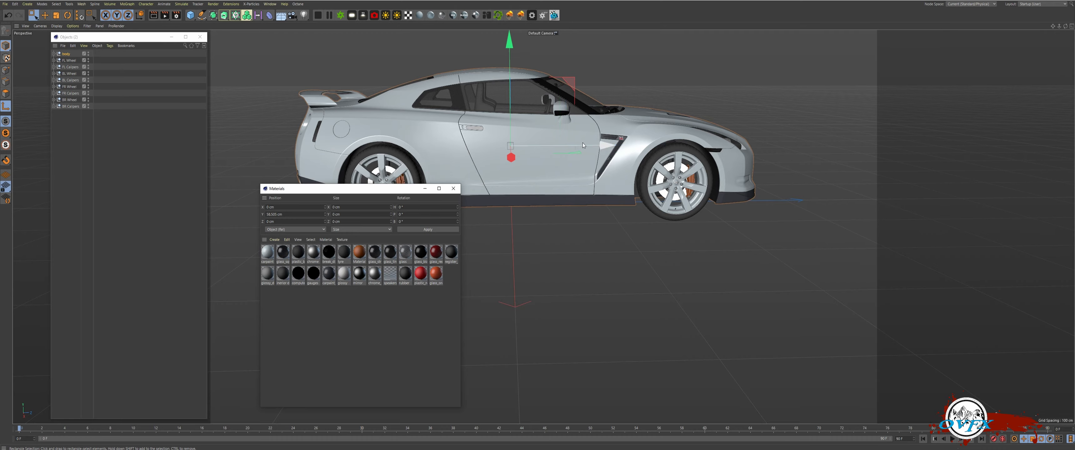
Select the BR Wheel group with all its children and merge them into one object with Connect Objects + Delete
left_click_drag(598, 117, 494, 108, "alt")
left_click_drag(510, 111, 554, 149, "alt")
middle_click_drag(521, 148, 563, 159, "alt")
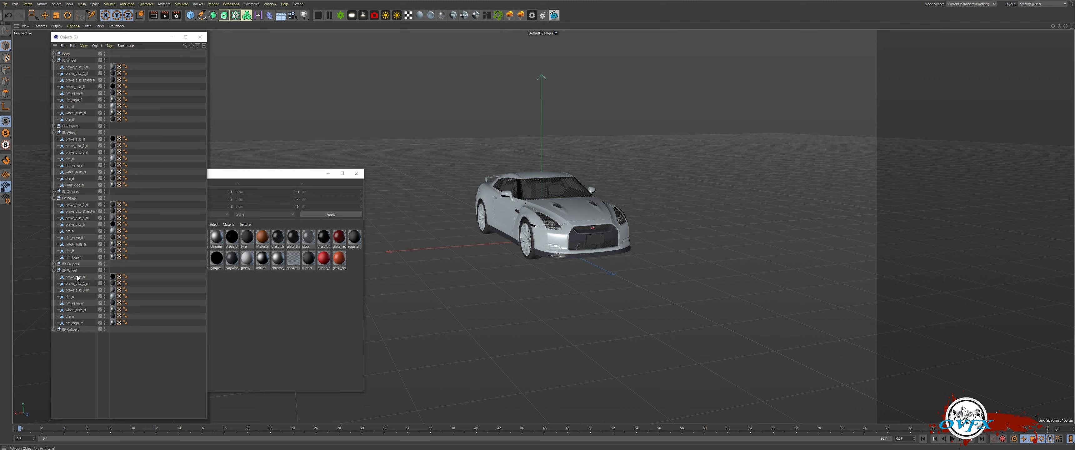
left_click(70, 271)
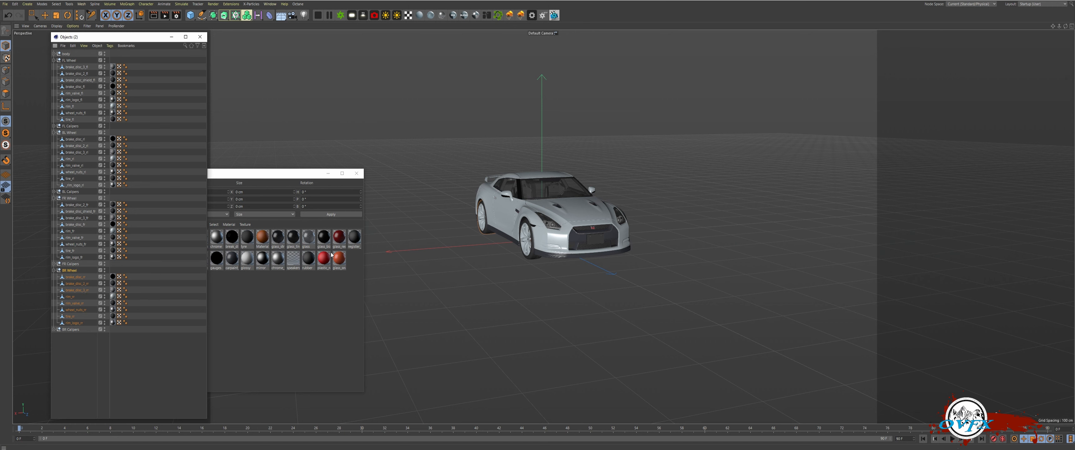
key("o")
right_click(83, 284)
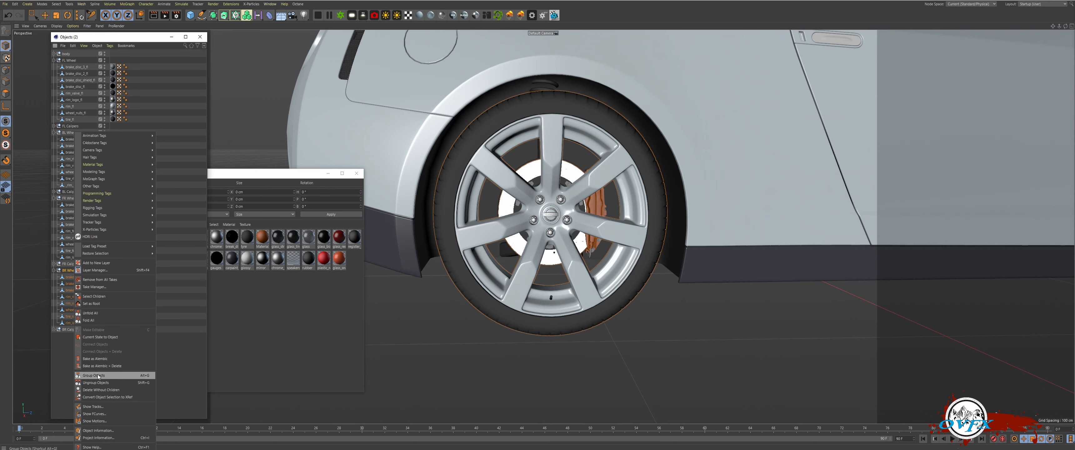
left_click(92, 297)
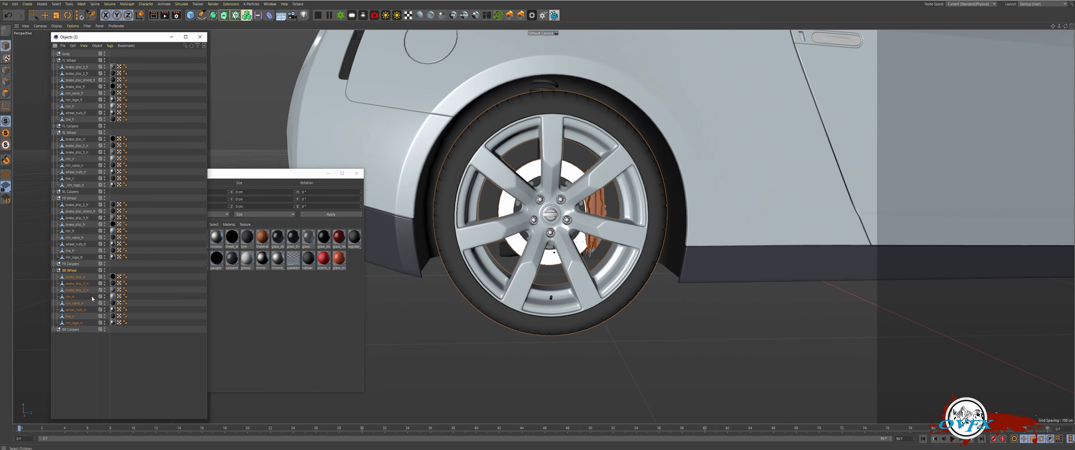
right_click(72, 287)
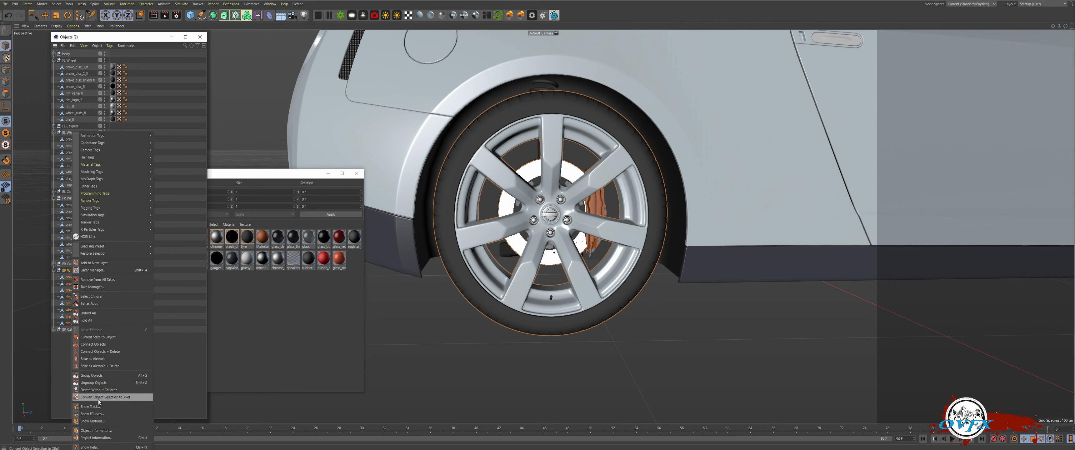
left_click(115, 352)
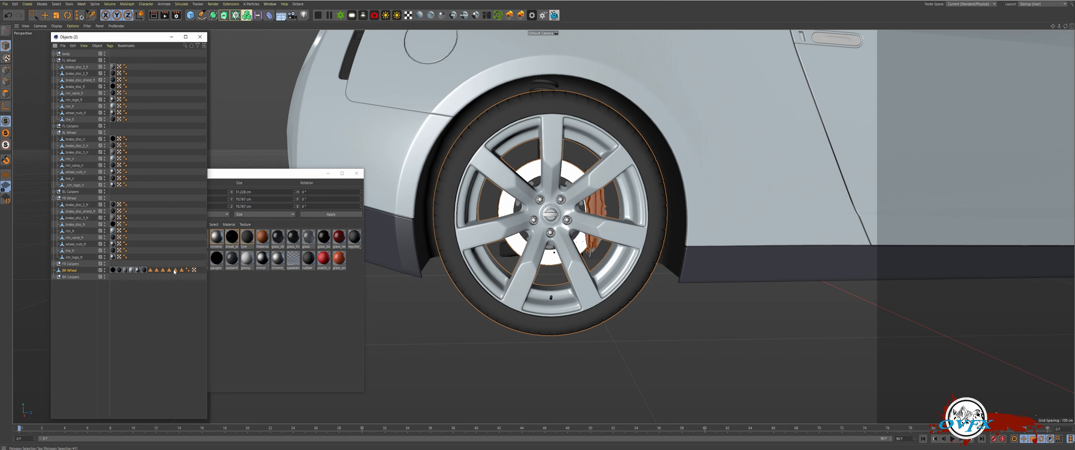
Merge the FR Calipers, FR Wheel, BL Calipers and BL Wheel groups each into one object with Connect Objects + Delete
right_click(66, 264)
left_click(95, 352)
right_click(69, 198)
left_click(98, 352)
right_click(70, 191)
left_click(97, 352)
right_click(72, 133)
left_click(99, 352)
Merge the FL Calipers, FL Wheel and BR Calipers groups each into a single object
right_click(68, 126)
middle_click(68, 126)
right_click(68, 126)
left_click(96, 345)
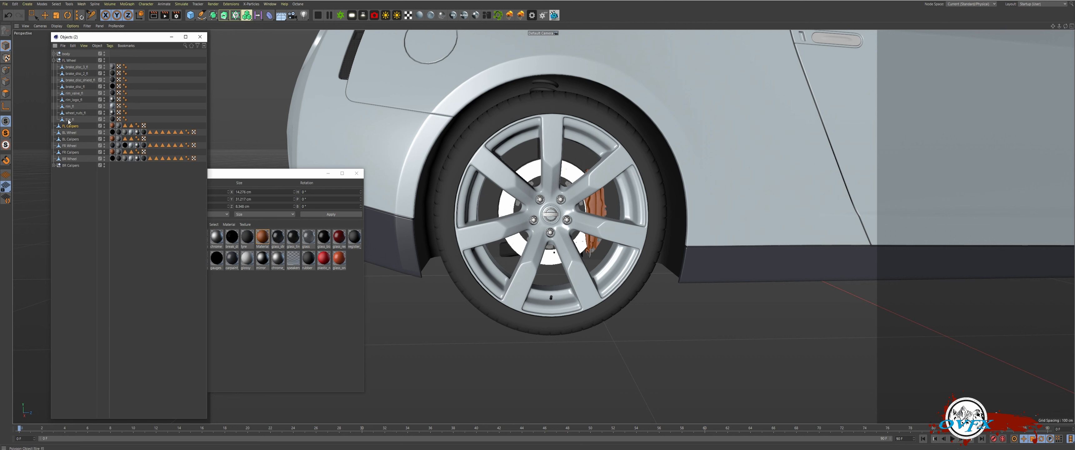
middle_click(68, 60)
right_click(68, 60)
left_click(95, 280)
middle_click(66, 106)
right_click(66, 107)
left_click(91, 327)
left_click(138, 209)
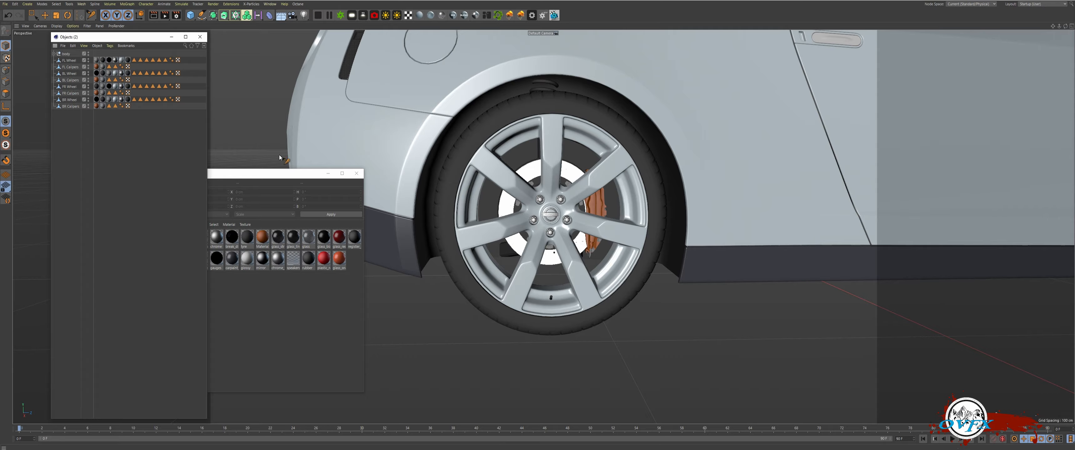
Check the merged FL Wheel object's axis from several angles around the front of the car
scroll(584, 173, "down", 5)
left_click_drag(625, 171, 705, 173, "alt")
left_click(70, 73)
left_click(69, 60)
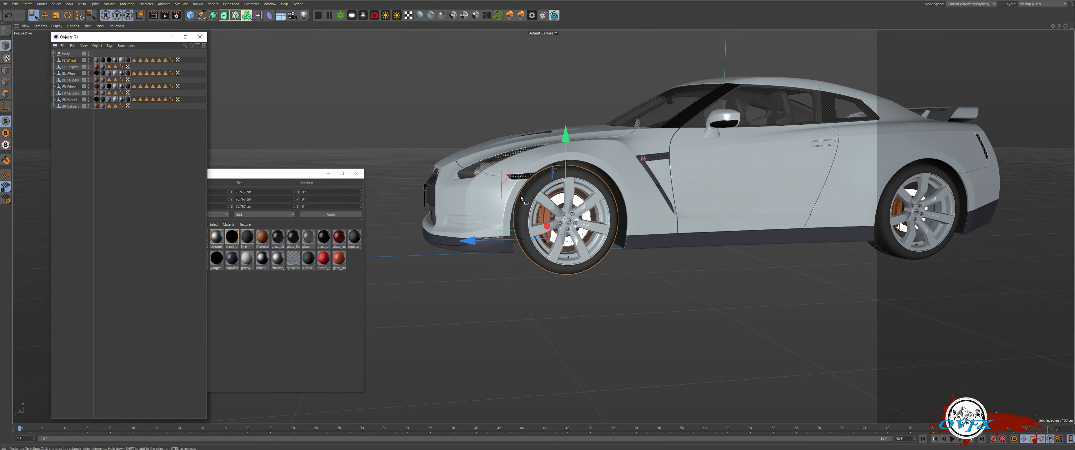
key("o")
middle_click_drag(584, 185, 600, 177, "alt")
mouse_move(590, 162)
left_mouse_down("alt")
mouse_move(584, 144)
mouse_move(576, 165)
left_mouse_up("alt")
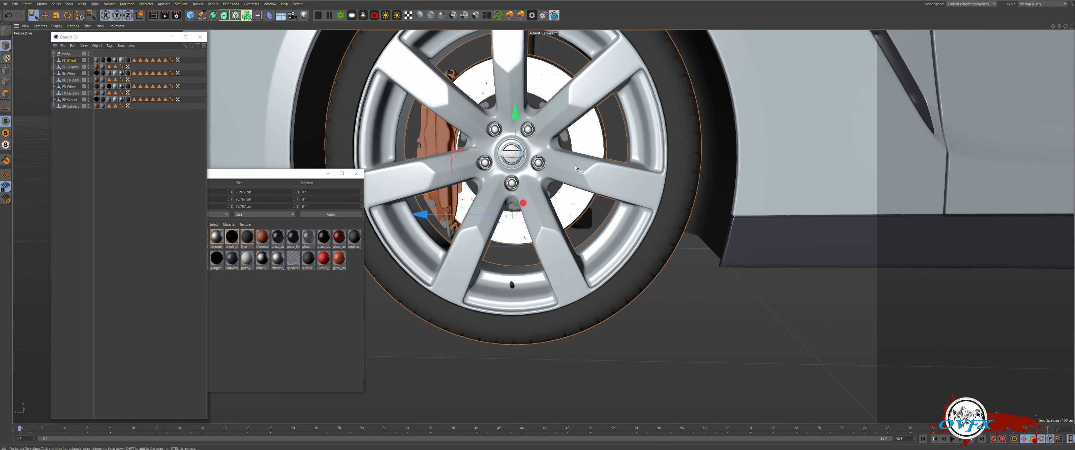
mouse_move(575, 165)
left_mouse_down("alt")
mouse_move(550, 168)
mouse_move(587, 175)
left_mouse_up("alt")
right_click_drag(586, 175, 438, 168, "alt")
middle_click_drag(474, 167, 562, 229, "alt")
left_click_drag(562, 229, 707, 205, "alt")
middle_click_drag(542, 196, 691, 163, "alt")
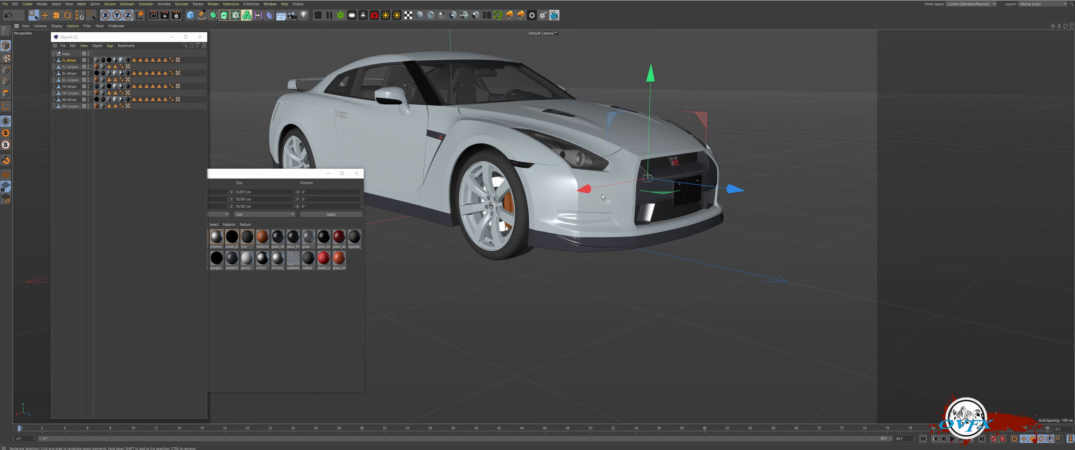
left_click_drag(689, 196, 545, 193, "alt")
middle_click_drag(751, 198, 488, 190, "alt")
left_click_drag(459, 174, 650, 187, "alt")
middle_click_drag(650, 187, 811, 187, "alt")
Check the axes of the merged BL, FR and BR wheel and caliper objects, framing BR Calipers
left_click(70, 75)
left_click(69, 80)
left_click(70, 86)
left_click(69, 100)
left_click(70, 107)
key("o")
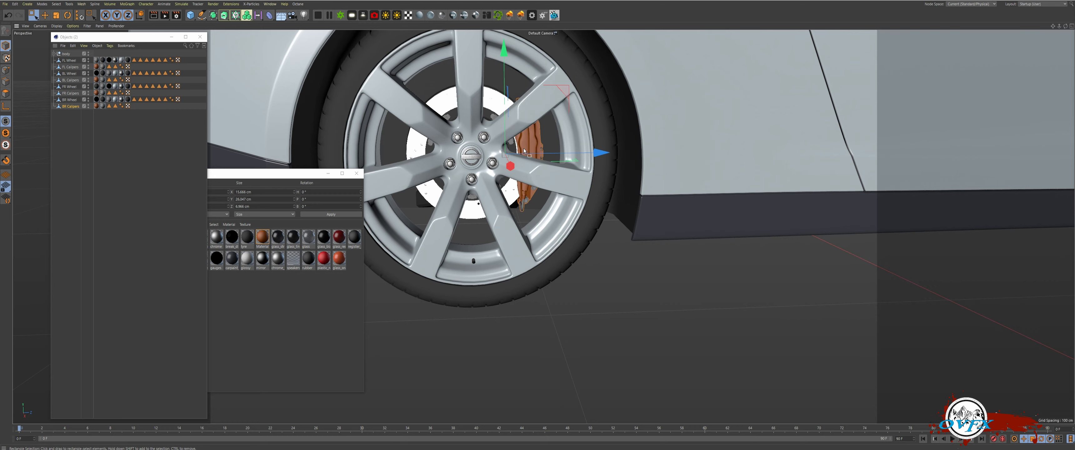
Use the Joint Tool in the top view to create a joint at the car's centre and a child joint at the front-right wheel
middle_click(524, 151)
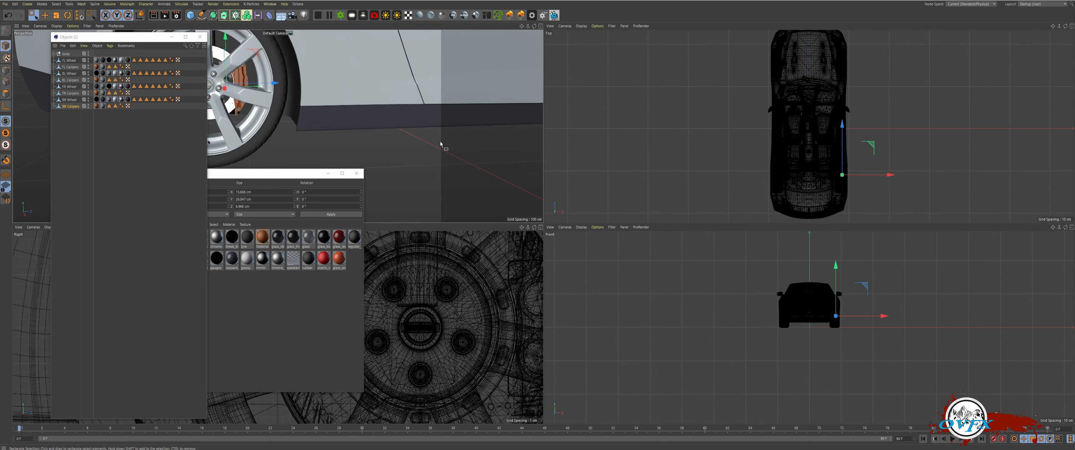
middle_click_drag(785, 169, 700, 156, "alt")
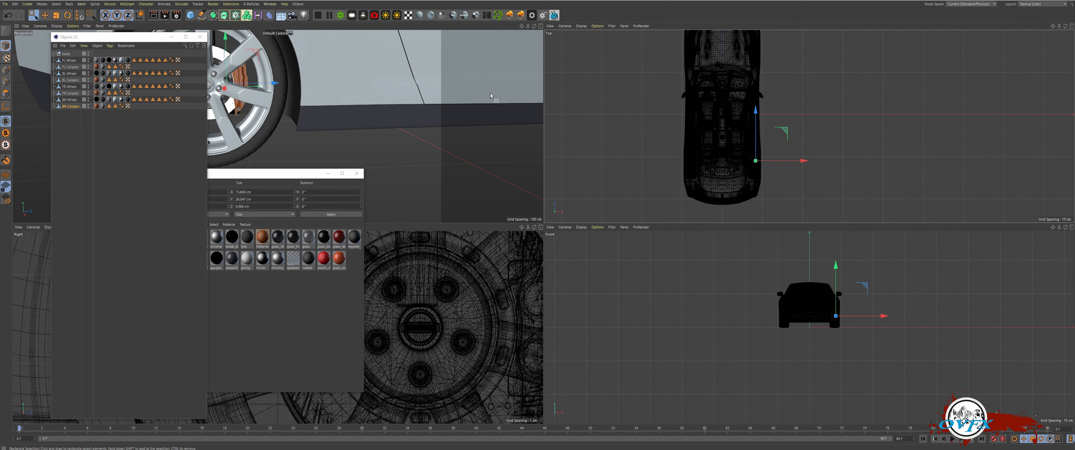
key("F2")
left_click(146, 4)
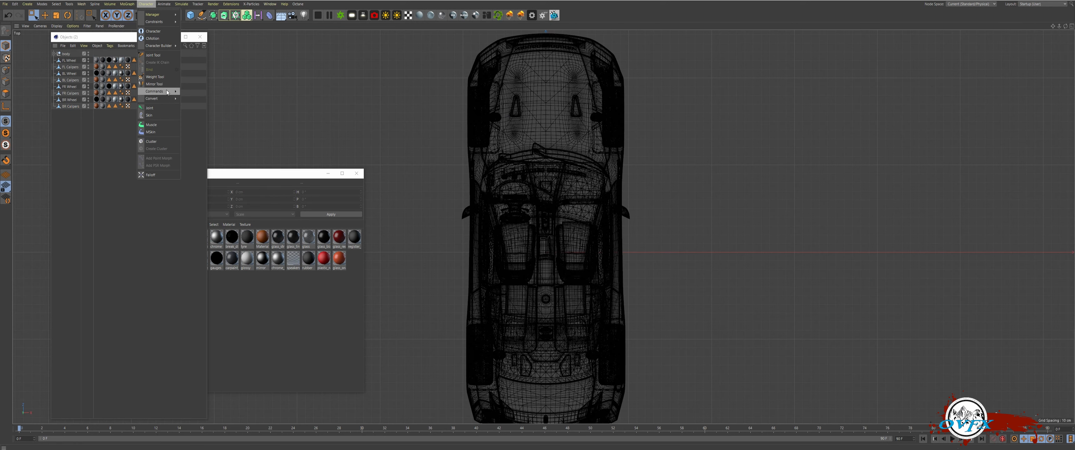
left_click(153, 54)
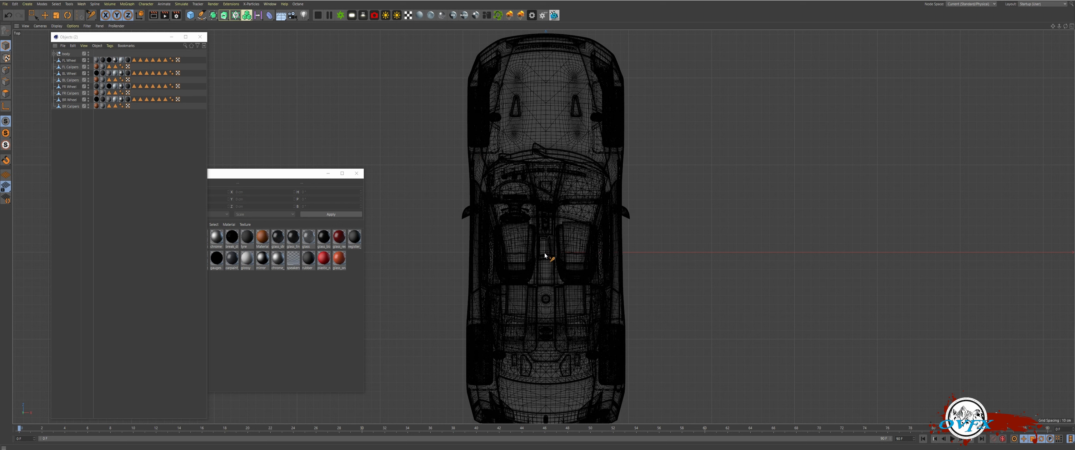
left_click(613, 113, "ctrl")
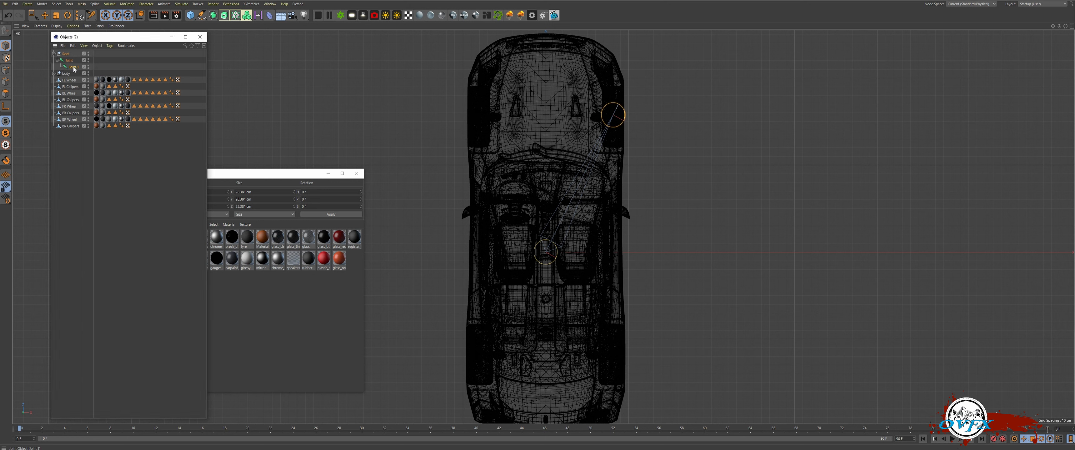
Duplicate the wheel joint until there are four and parent one under each merged wheel object
left_click_drag(74, 66, 75, 66, "ctrl")
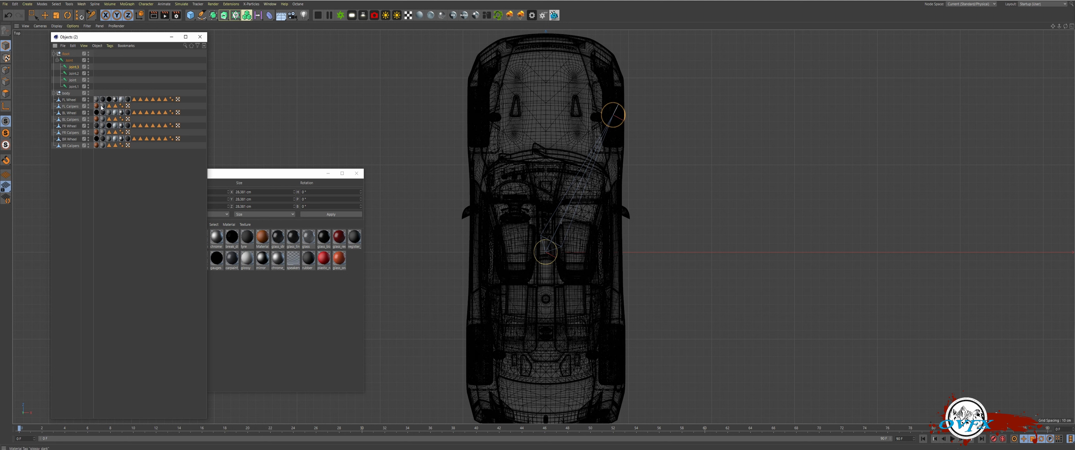
left_click_drag(75, 90, 69, 113)
left_click_drag(73, 73, 70, 139)
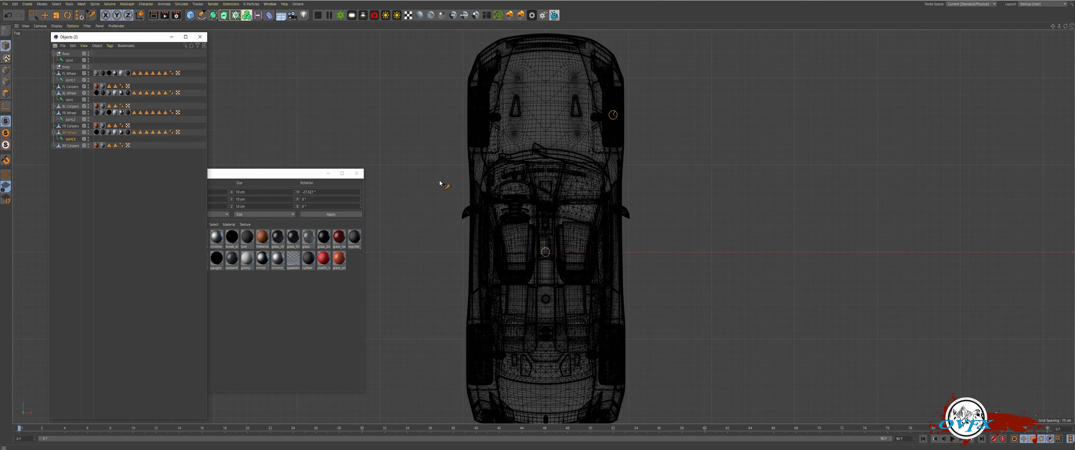
Reset the position, scale and rotation of each wheel joint and of the central root joint
middle_click(468, 185)
middle_click(460, 165)
right_click_drag(678, 189, 546, 190, "alt")
middle_click_drag(692, 171, 584, 217, "alt")
left_click_drag(630, 217, 579, 205, "alt")
middle_click_drag(695, 225, 459, 208, "alt")
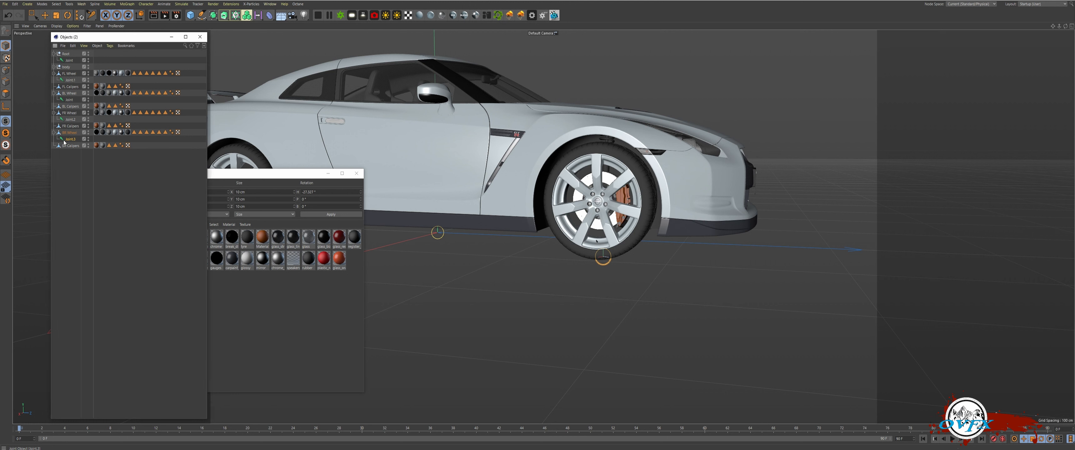
left_click(79, 17)
middle_click_drag(367, 162, 517, 169, "alt")
left_click_drag(516, 169, 555, 194, "alt")
right_click_drag(555, 194, 378, 146, "alt")
left_click(70, 119)
left_click(78, 18)
left_click(69, 61)
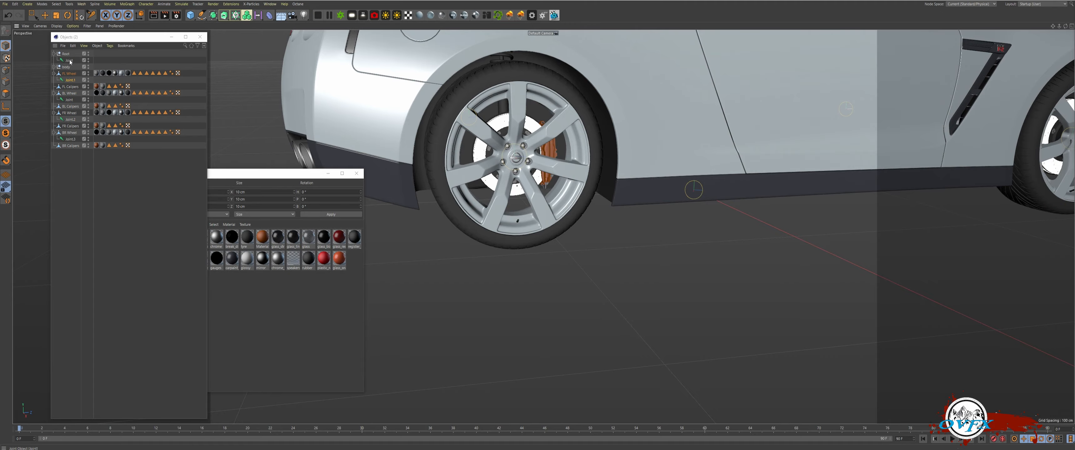
left_click(78, 18)
Check the joint placement at the wheels and along the car's side
scroll(651, 160, "down", 5)
left_click_drag(675, 157, 477, 202, "alt")
right_click_drag(476, 202, 663, 238, "alt")
middle_click_drag(663, 239, 575, 211, "alt")
right_click_drag(574, 211, 578, 191, "alt")
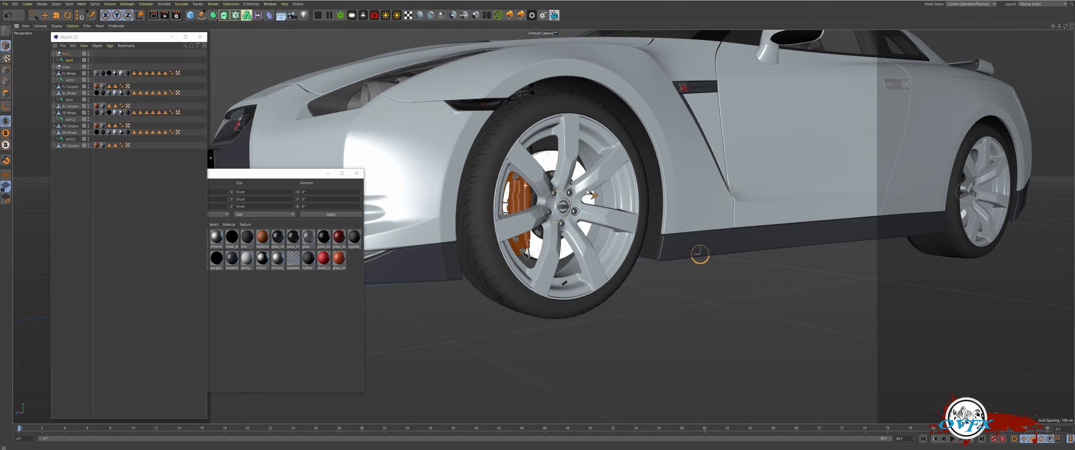
middle_click_drag(578, 192, 485, 141, "alt")
mouse_move(484, 140)
left_mouse_down("alt")
mouse_move(508, 146)
mouse_move(491, 153)
left_mouse_up("alt")
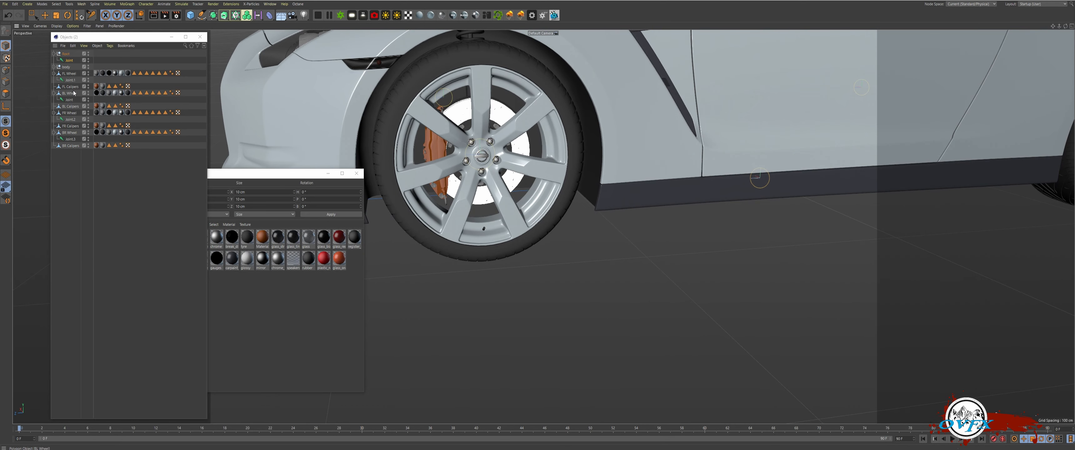
left_click(69, 74)
Rename the joints under the two right-hand wheels as BR Wheel and FR Wheel
double_click(70, 133)
key("ctrl+c")
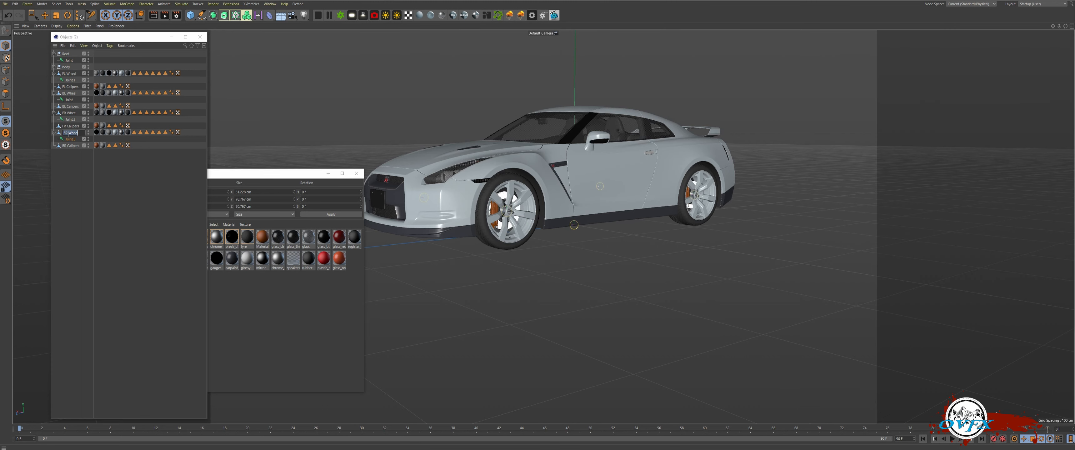
left_click(70, 139)
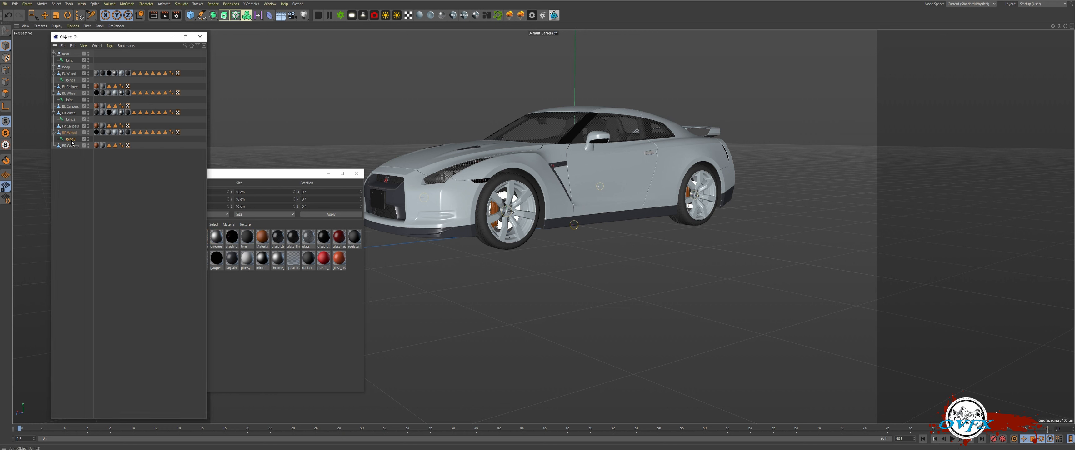
double_click(72, 139)
key("ctrl+v")
key("Return")
double_click(72, 119)
type("FR Wheel")
key("Return")
Rename the joints under the two left-hand wheels as BL Wheel and FL Wheel
double_click(69, 93)
key("ctrl+c")
double_click(70, 100)
key("ctrl+v")
key("Return")
left_click(70, 80)
double_click(69, 74)
key("ctrl+c")
double_click(70, 80)
key("ctrl+v")
key("Return")
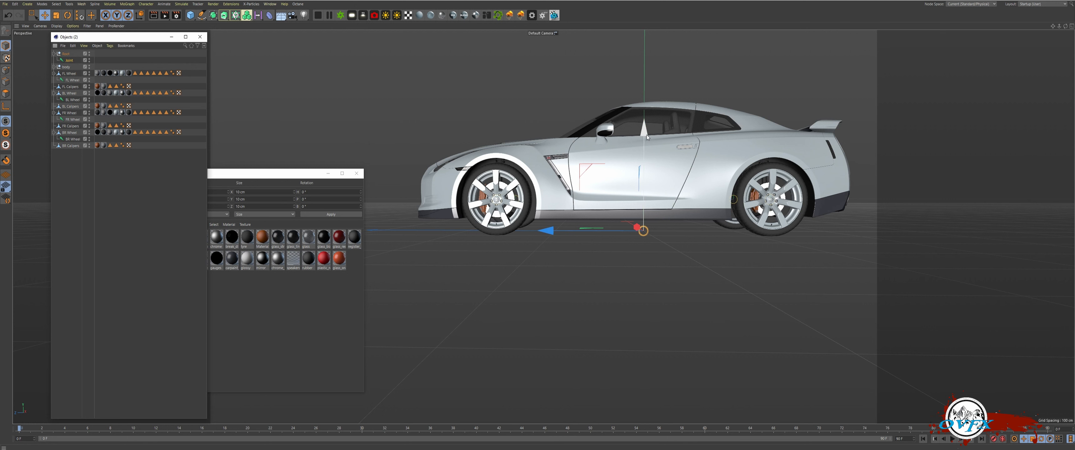
Raise the root joint along the car's centre line to about wheel-hub height
left_click_drag(646, 134, 635, 91)
middle_click(639, 164)
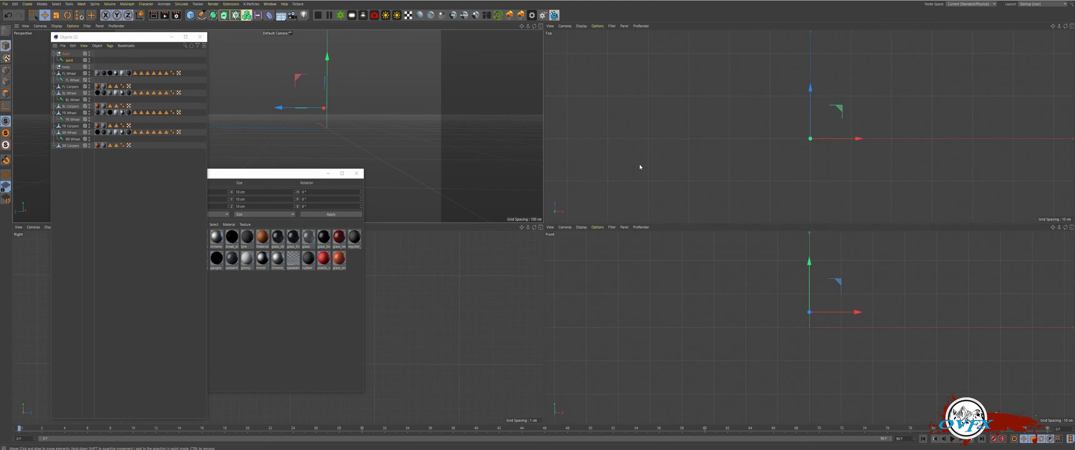
middle_click_drag(799, 324, 730, 319, "alt")
middle_click(739, 320)
middle_click_drag(578, 196, 730, 248, "alt")
scroll(552, 239, "up", 5)
left_click_drag(554, 140, 550, 154)
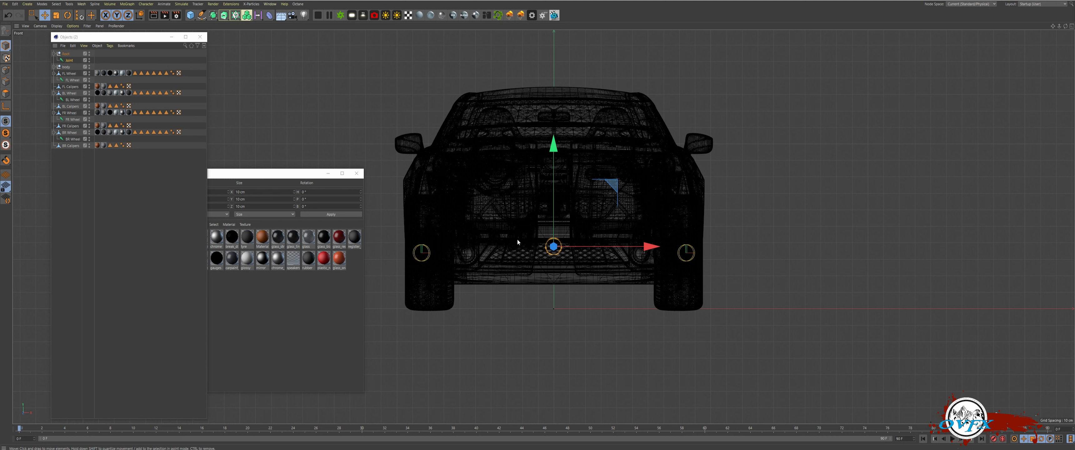
Parent the BR, FR, BL and FL Wheel joints under the root joint
left_click(74, 139)
left_click(73, 119, "ctrl")
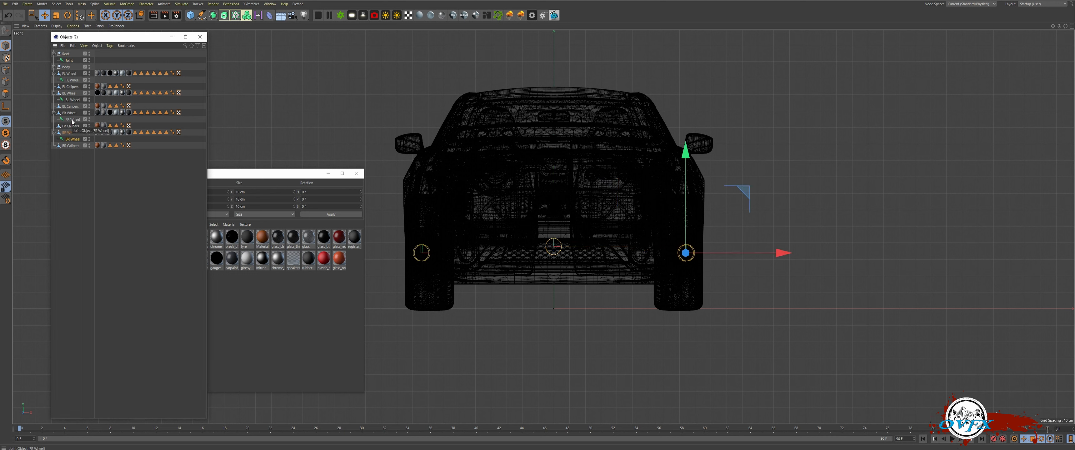
left_click(72, 99, "ctrl")
left_click(72, 80, "ctrl")
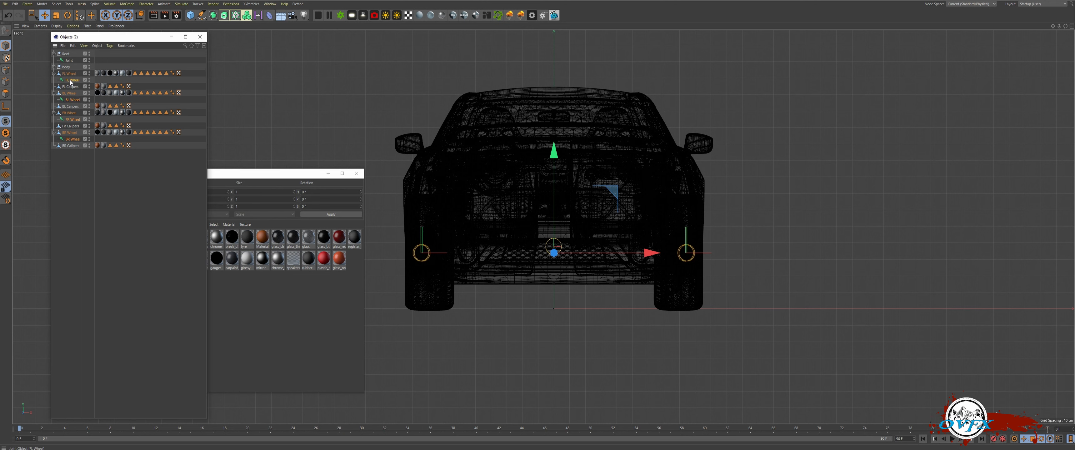
left_click_drag(71, 82, 70, 61)
Check the links between the root joint and the wheel joints from above and in perspective
middle_click(517, 209)
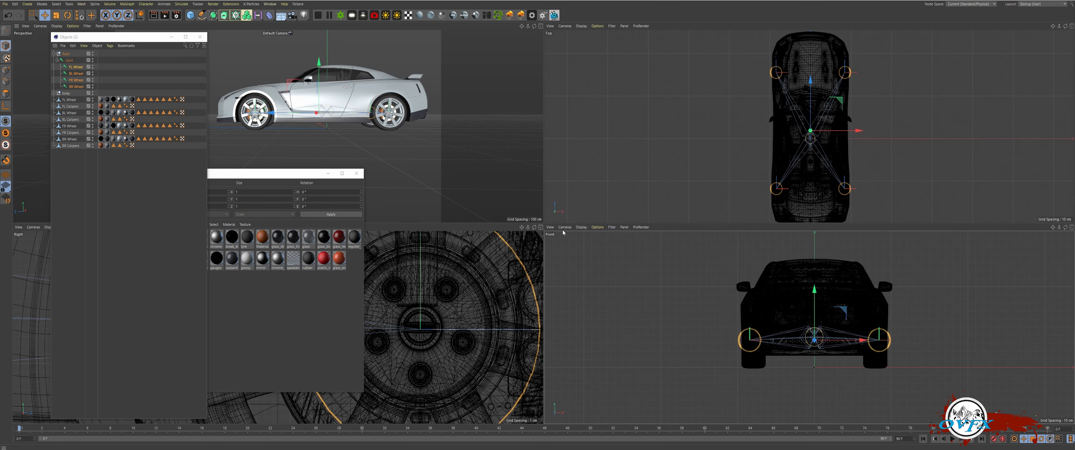
middle_click(824, 139)
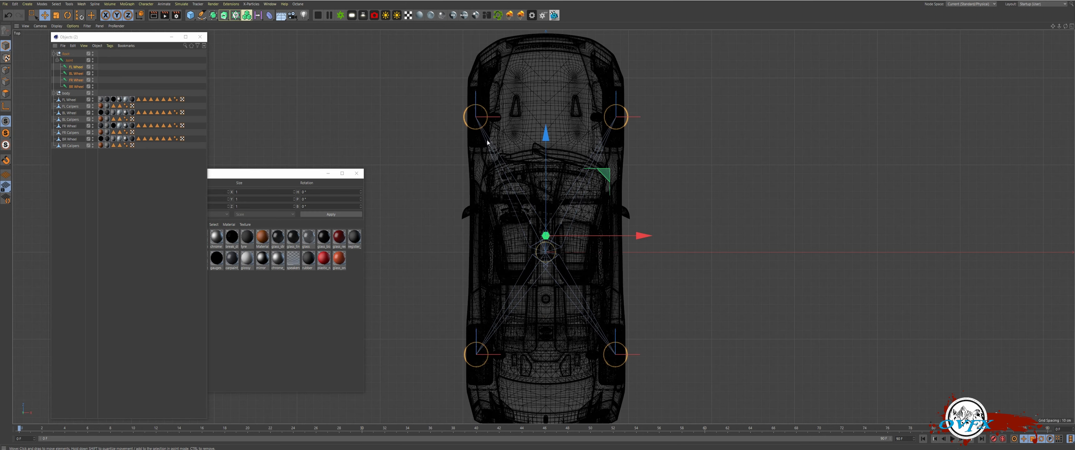
scroll(597, 346, "down", 5)
scroll(576, 307, "up", 7)
scroll(576, 307, "down", 5)
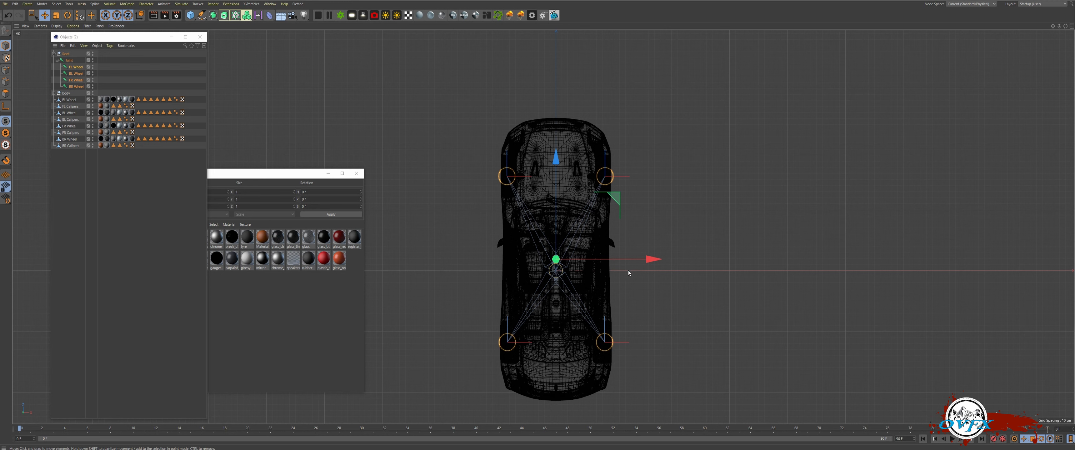
middle_click(636, 289)
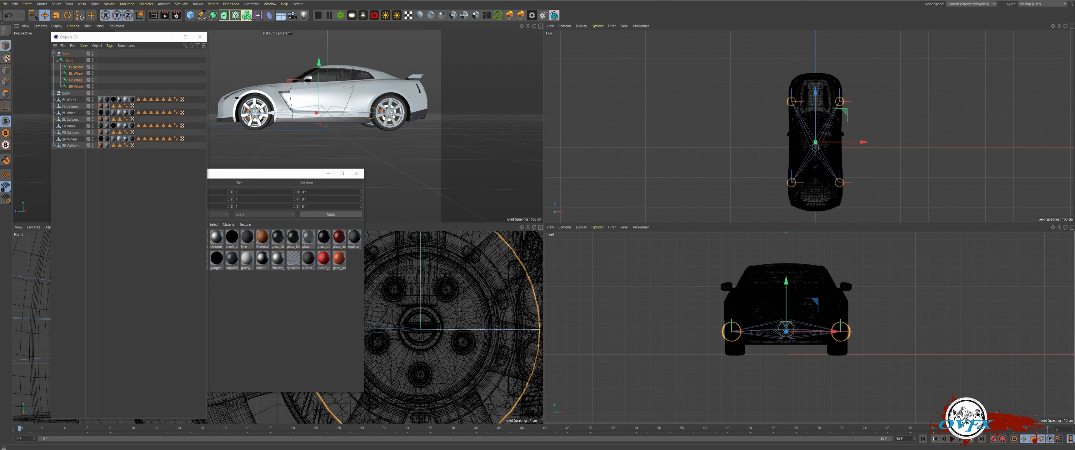
left_click_drag(329, 125, 348, 93, "alt")
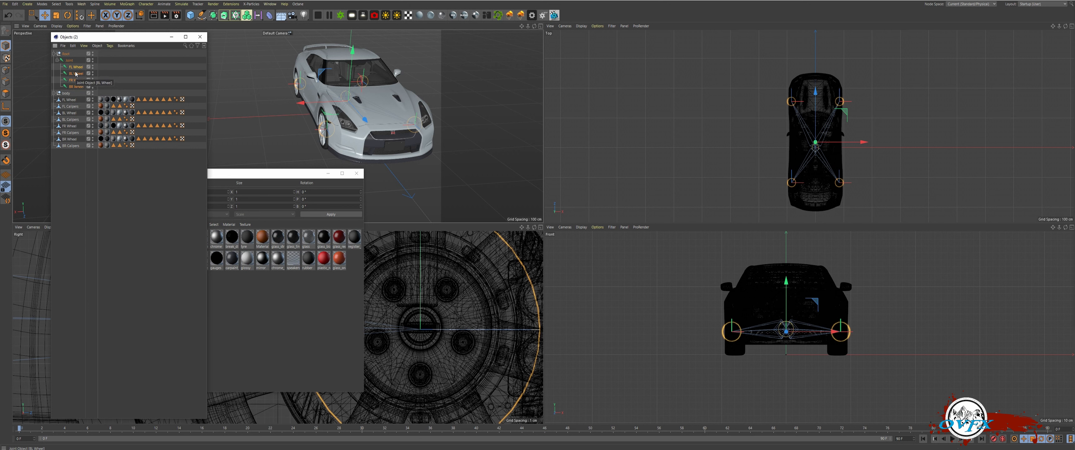
Duplicate the four wheel joints and rename the BR Wheel copy as BR Calipers
left_click_drag(75, 66, 71, 68, "ctrl")
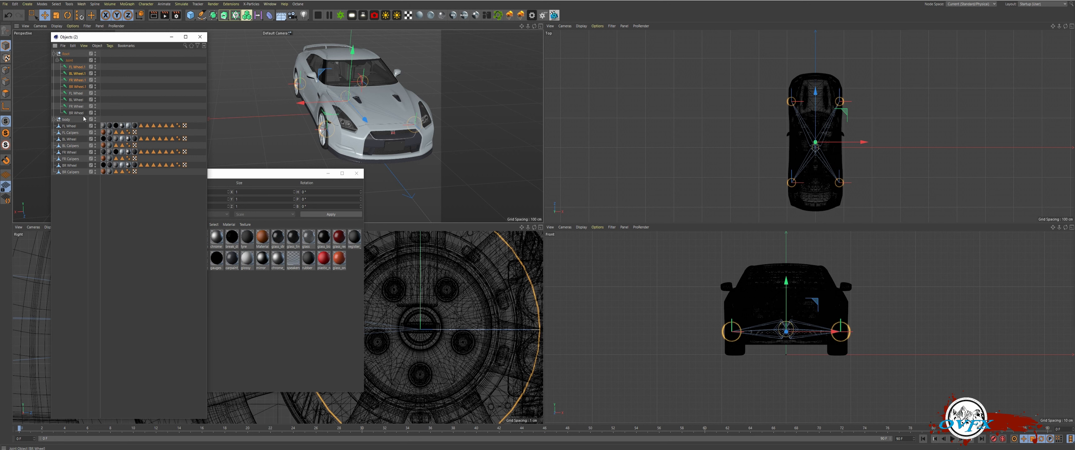
left_click(80, 88)
double_click(77, 86)
left_click_drag(75, 87, 103, 88)
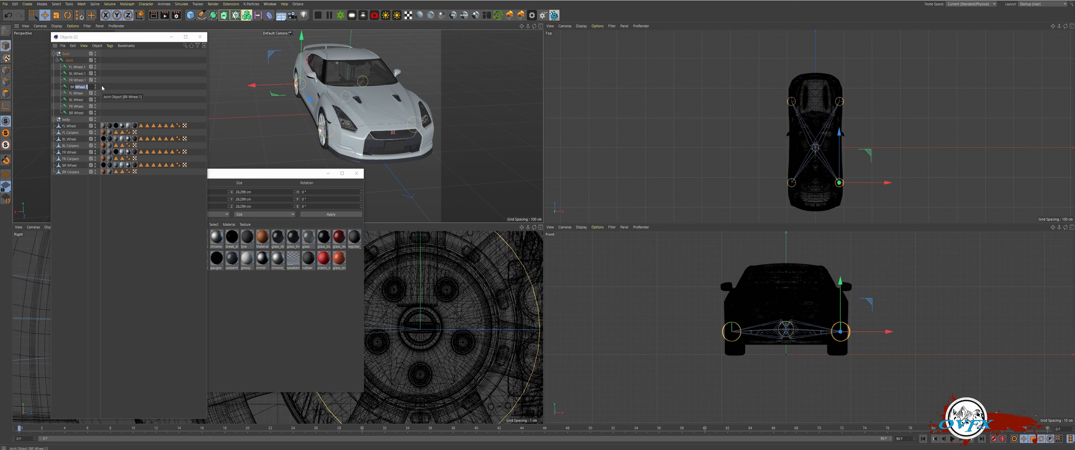
type("ca")
key("BackSpace")
key("BackSpace")
key("ctrl+c")
Rename the remaining copies as FR, BL and FL Calipers and nest each caliper joint under its matching wheel joint
left_click_drag(86, 88, 81, 116)
double_click(76, 80)
key("ctrl+v")
double_click(77, 74)
key("ctrl+v")
double_click(77, 67)
key("ctrl+v")
key("Return")
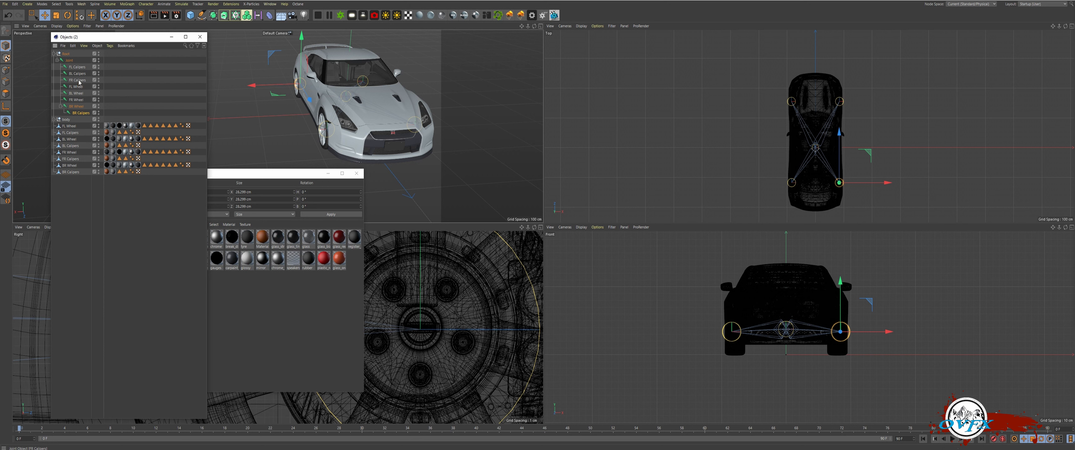
mouse_move(79, 81)
left_mouse_down()
mouse_move(81, 100)
mouse_move(80, 75)
left_mouse_up()
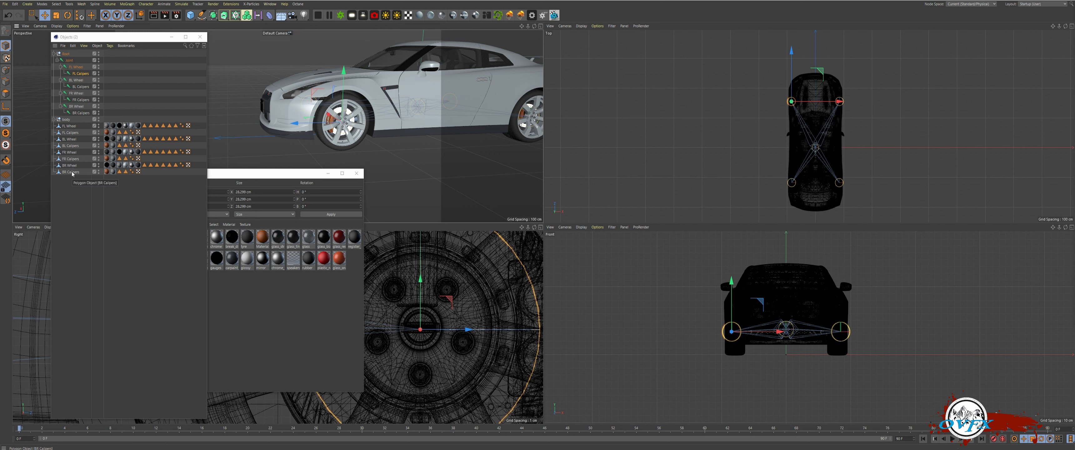
Select all the joints together with the body, wheel and caliper meshes, and bind them with skin deformers
left_click(71, 173, "shift")
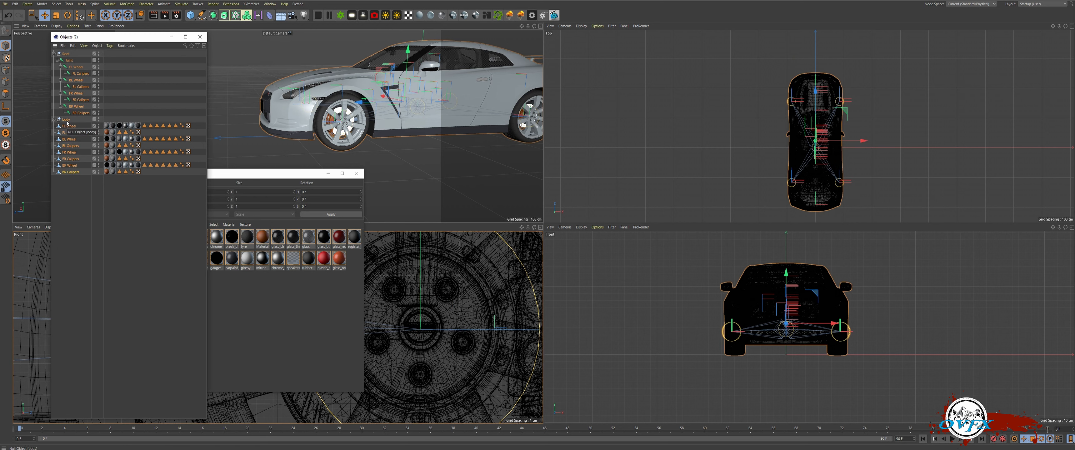
left_click(66, 120, "ctrl")
left_click(66, 54, "ctrl")
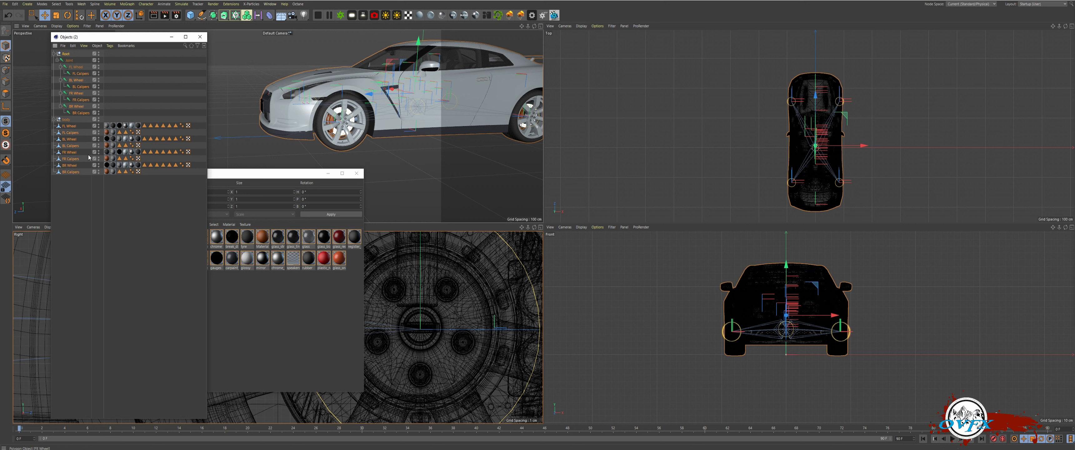
left_click(149, 5)
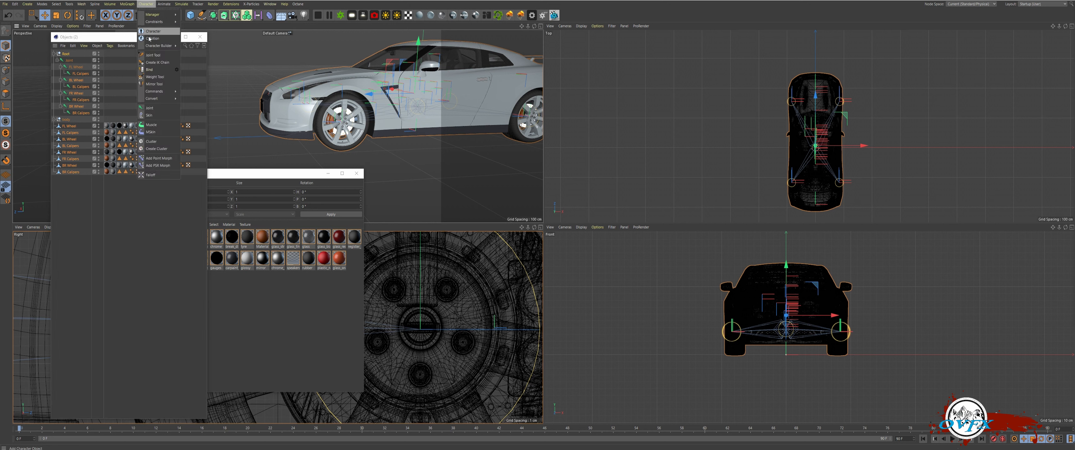
left_click(150, 71)
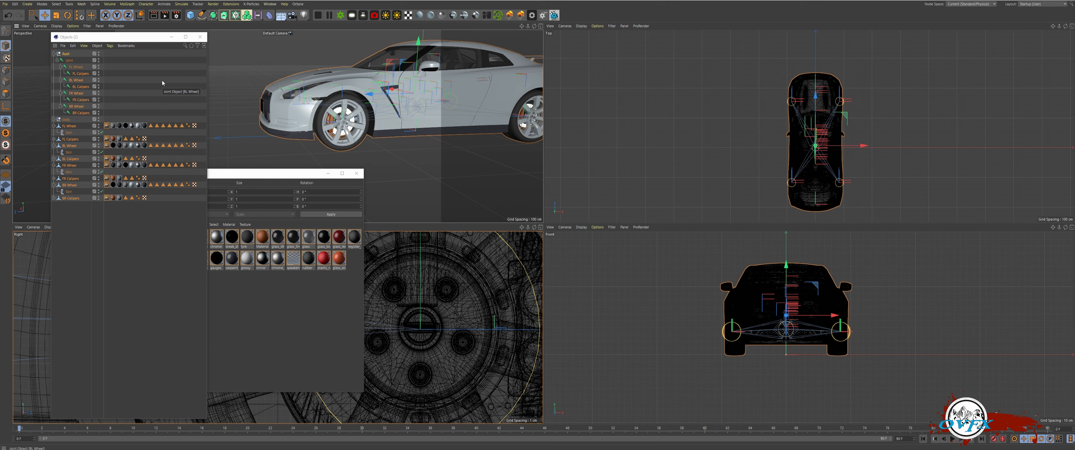
left_click(54, 120)
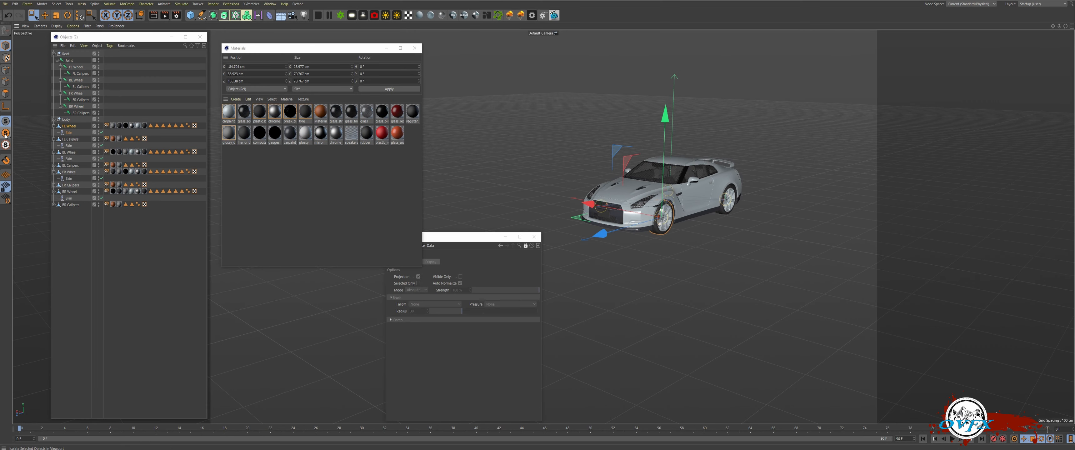
Isolate the FL Wheel mesh and paint it with the FL Wheel joint's weight using the Weight Tool
left_click(5, 133)
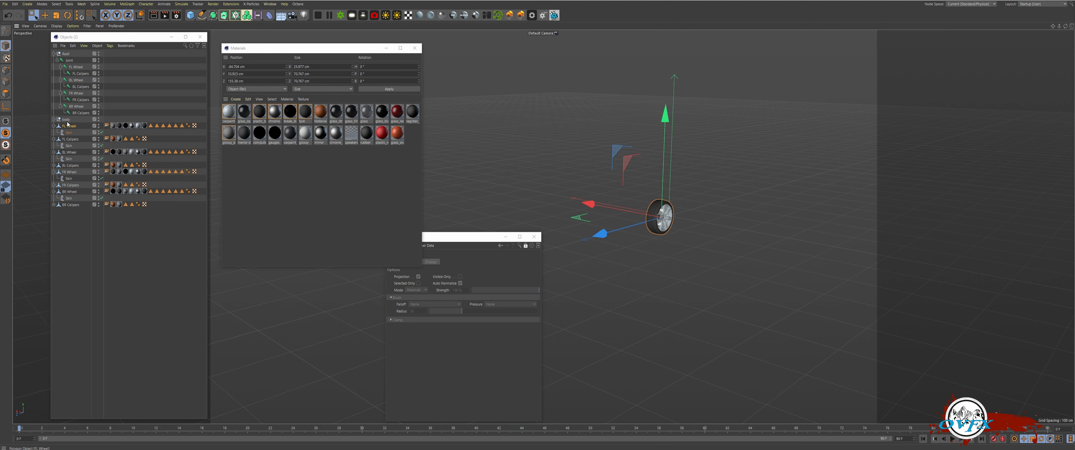
left_click(76, 68)
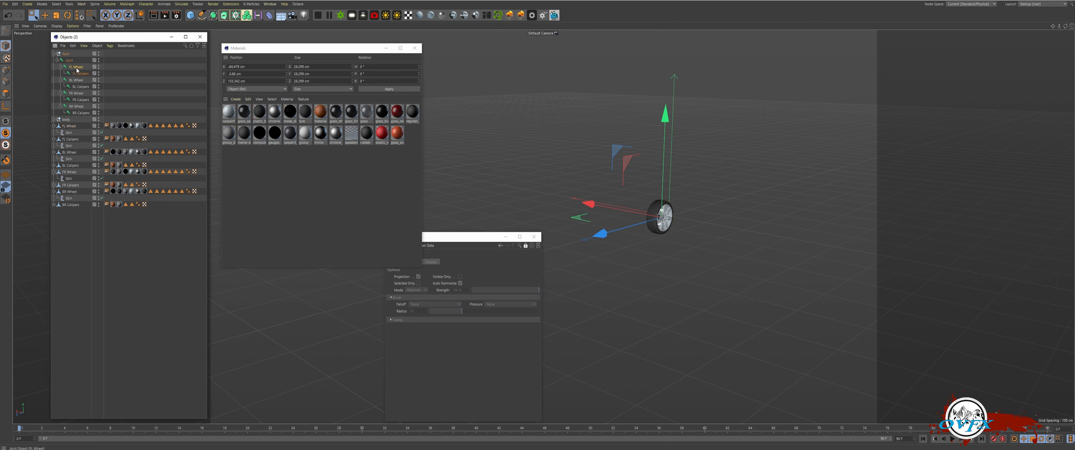
left_click(146, 4)
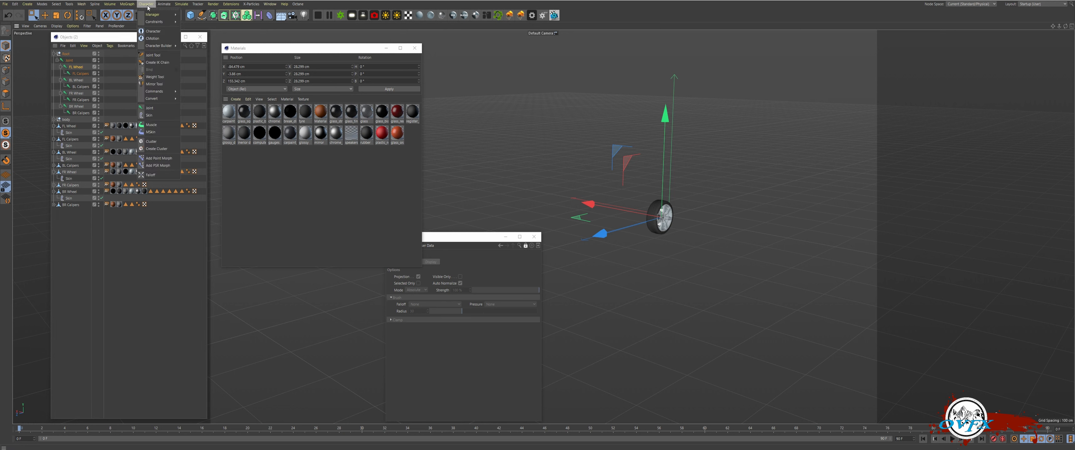
left_click(154, 77)
scroll(680, 218, "down", 2)
left_click(674, 216)
left_click(673, 217)
left_click(673, 217)
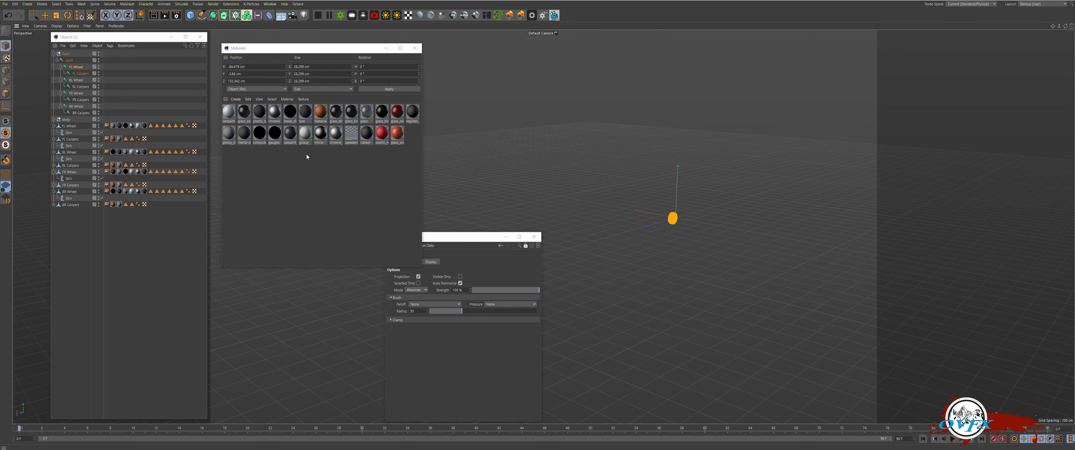
Isolate the FL Calipers mesh, weight it to the FL Calipers joint and show the whole car again
left_click(7, 122)
left_click(67, 140)
left_click(6, 133)
left_click(80, 73)
left_click(6, 121)
Isolate the BL Wheel mesh, paint it with the BL Wheel joint's weight and show the whole car again
left_click(54, 125)
left_click(53, 132)
left_click(68, 139)
left_click(6, 133)
left_click(76, 80)
left_click(698, 211)
left_click(6, 120)
Isolate the BL Calipers mesh, paint it with the BL Calipers joint's weight and show the whole car again
left_click(53, 139)
left_click(70, 145)
left_click(6, 133)
left_click(79, 86)
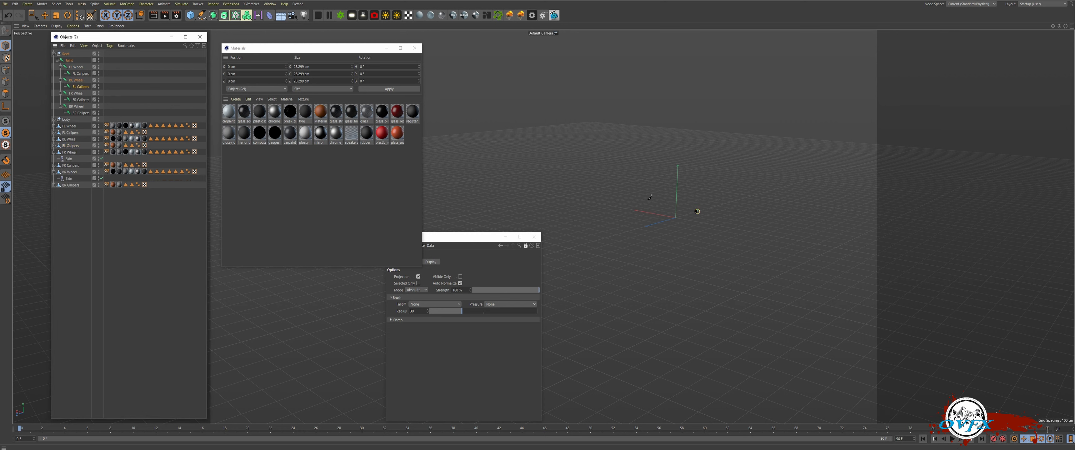
left_click(698, 211)
left_click(6, 121)
Isolate the FR Wheel mesh, paint it with the FR Wheel joint's weight and show the whole car again
left_click(69, 152)
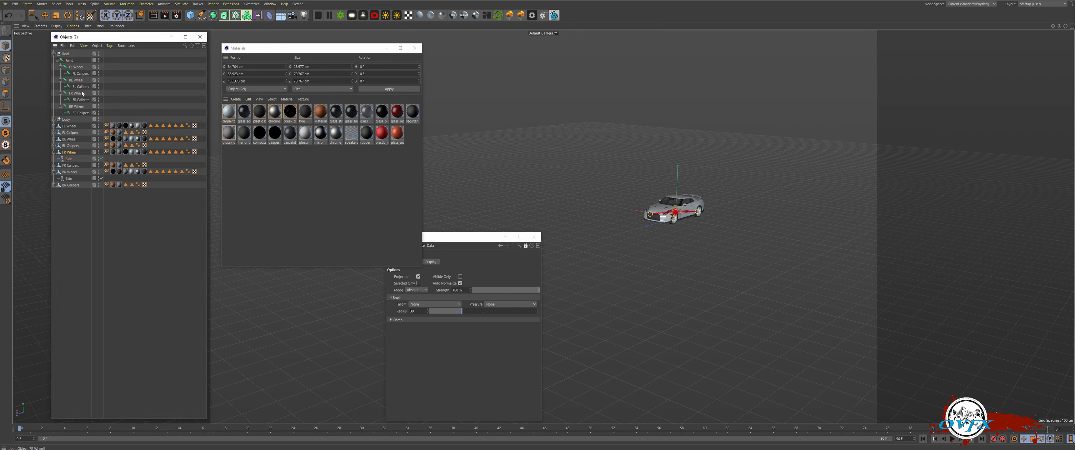
left_click(76, 93)
left_click(69, 153)
left_click(6, 133)
left_click(76, 93)
left_click(651, 214)
left_click(5, 121)
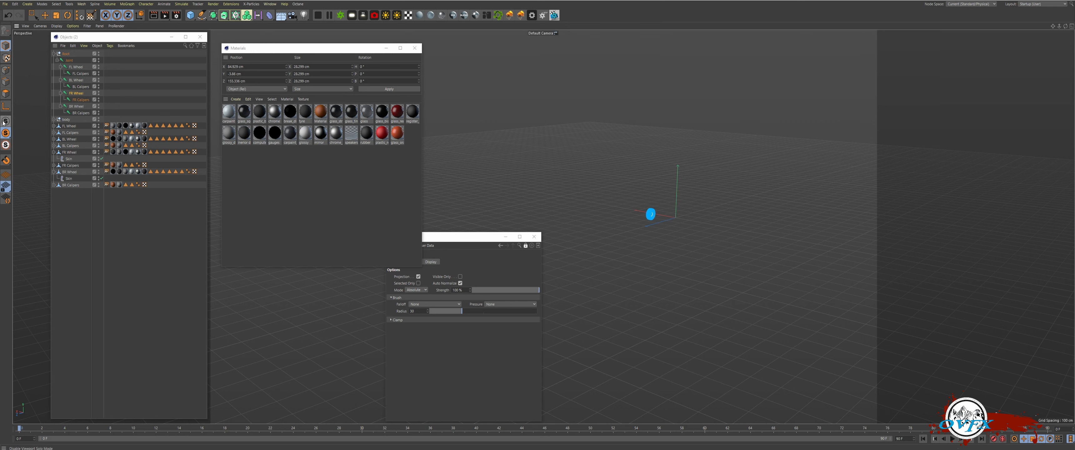
Isolate the FR Calipers mesh, paint it with the FR Calipers joint's weight and show the whole car again
left_click(53, 152)
left_click(70, 159)
left_click(6, 133)
left_click(80, 100)
left_click(650, 214)
left_click(6, 121)
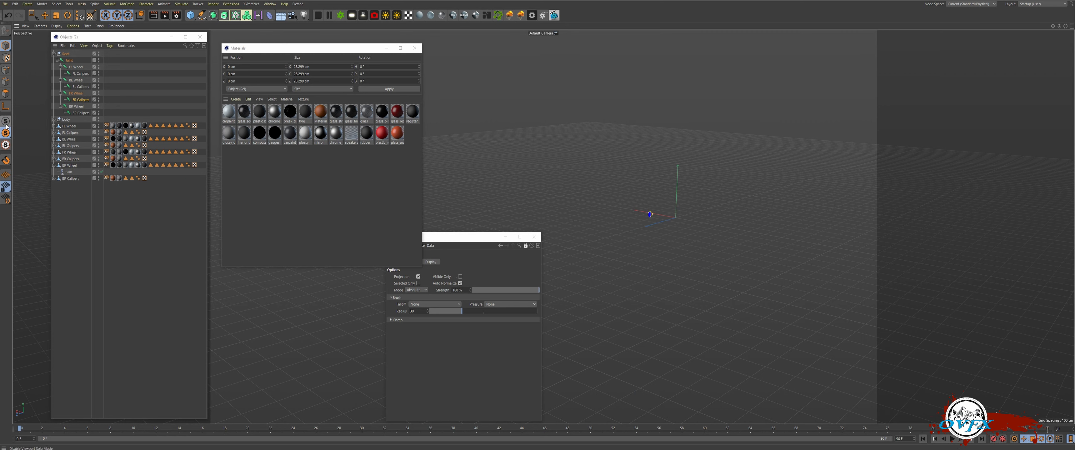
Isolate the BR Wheel mesh, paint it with the BR Wheel joint's weight and show the whole car again
left_click(69, 165)
left_click(6, 133)
left_click(76, 106)
left_click(676, 207)
left_click(6, 121)
Isolate all meshes in the body group, paint them with the root joint's weight and show the whole car again
left_click(66, 119)
left_click(54, 120)
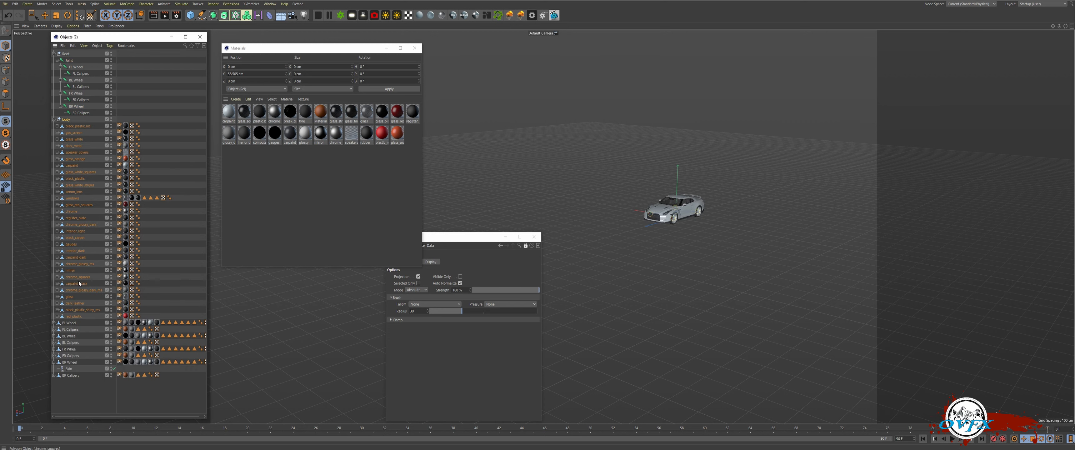
left_click(76, 129)
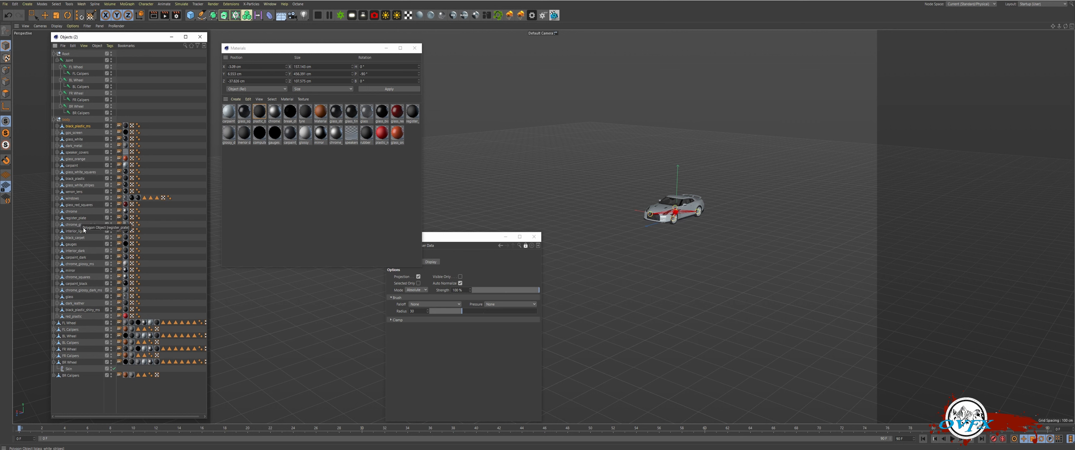
left_click(74, 317, "shift")
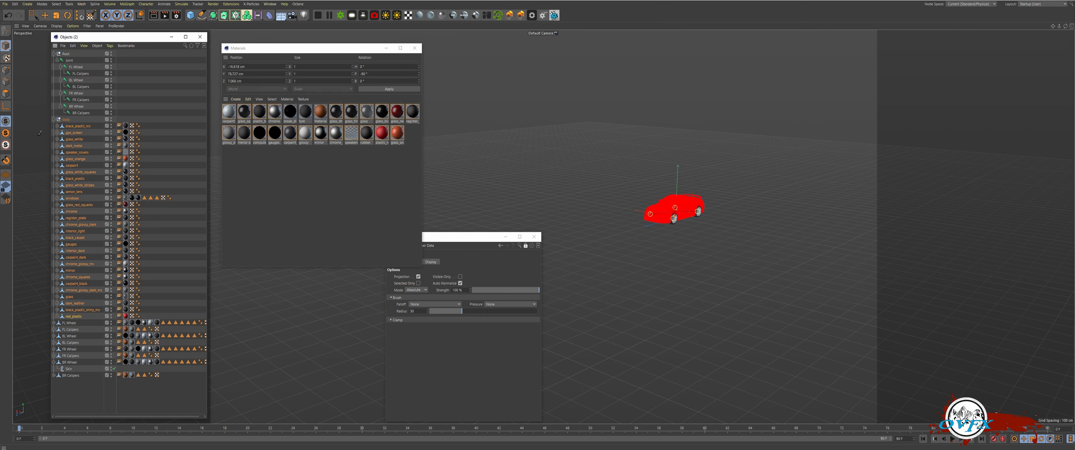
left_click(8, 134)
left_click(70, 60)
right_click_drag(701, 209, 438, 209, "alt")
mouse_move(698, 204)
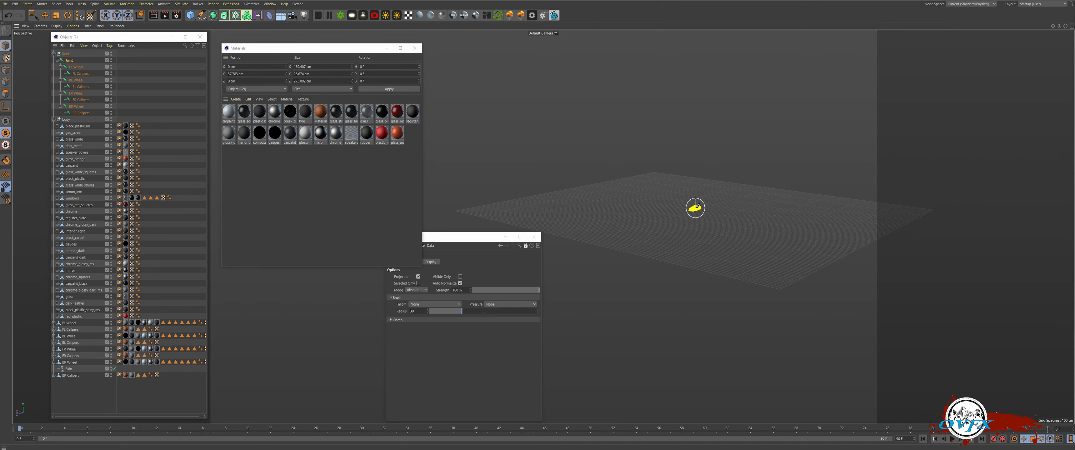
key("space")
middle_click_drag(695, 207, 562, 182, "alt")
right_click_drag(560, 184, 821, 162, "alt")
left_click(5, 121)
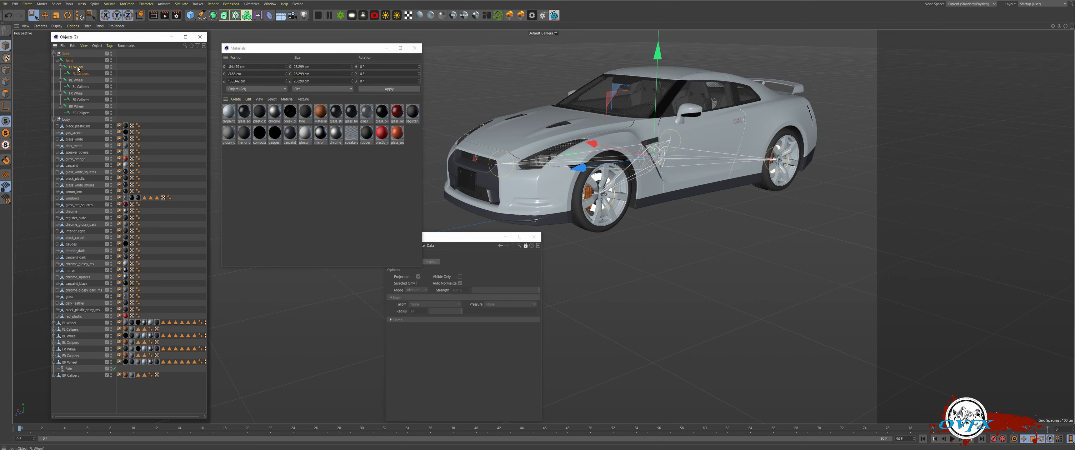
Test the weighting by moving the FL Wheel joint and the FL Calipers joint, undoing each move
left_click(76, 67)
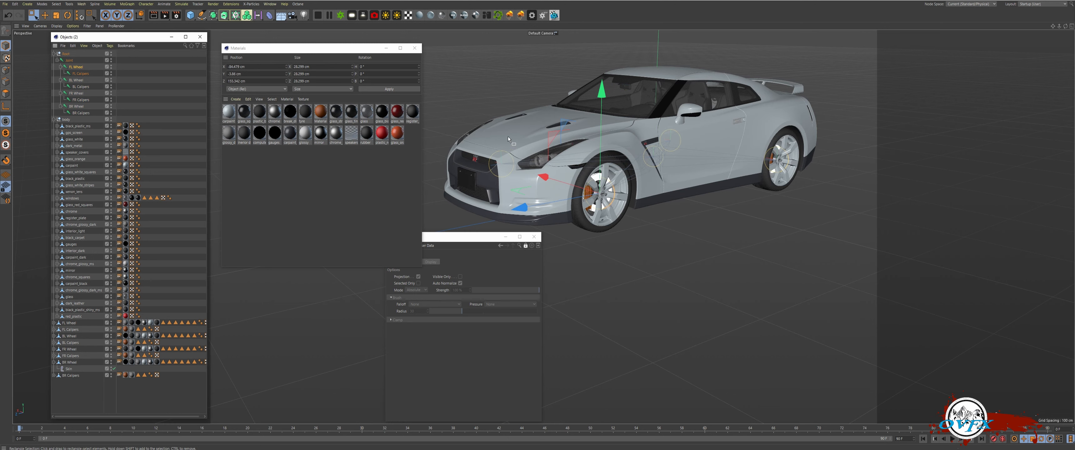
left_click_drag(605, 94, 695, 218)
key("ctrl+z")
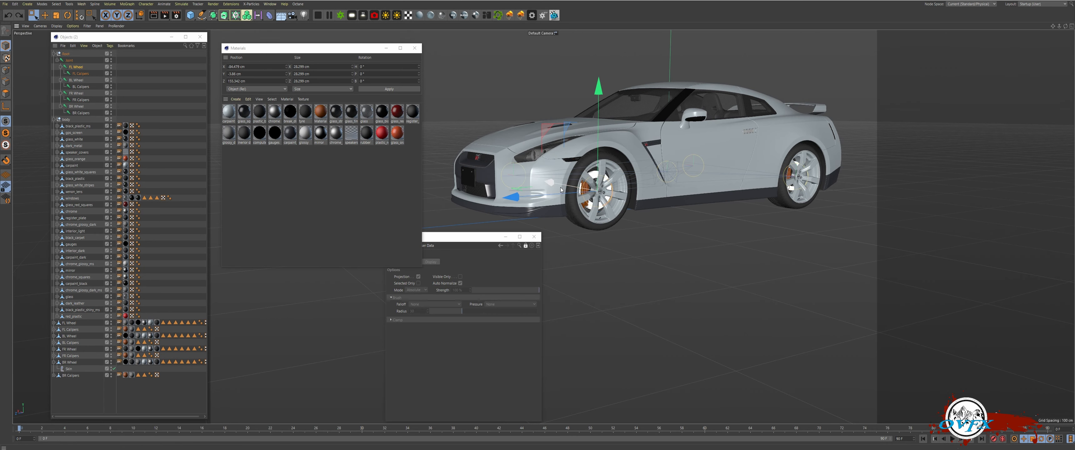
left_click(78, 75)
mouse_move(596, 125)
left_mouse_down()
mouse_move(596, 257)
mouse_move(609, 113)
left_mouse_up()
key("ctrl+z")
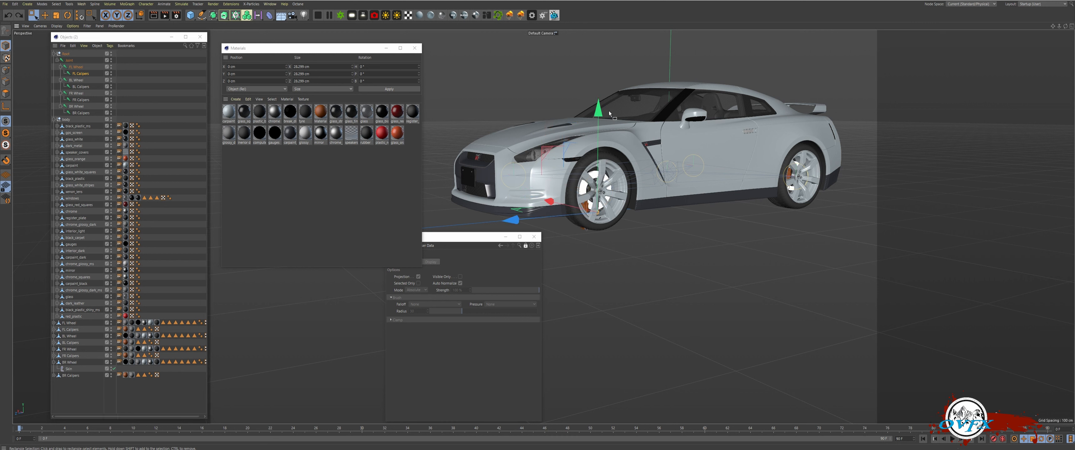
left_click_drag(543, 146, 465, 142, "alt")
right_click_drag(583, 190, 715, 200, "alt")
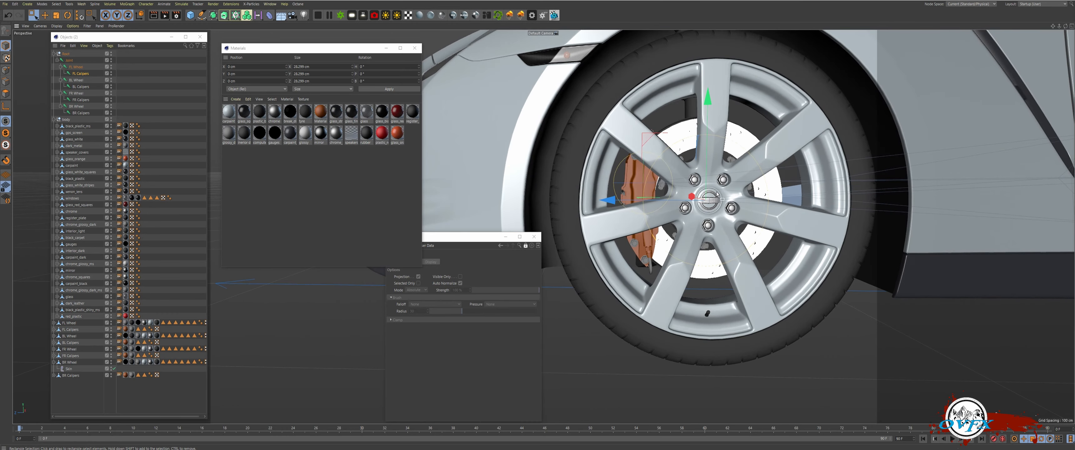
Frame the front wheel closely and rotate the FL Calipers joint to test its weighting
middle_click_drag(715, 198, 628, 190, "alt")
left_click_drag(620, 187, 621, 193, "alt")
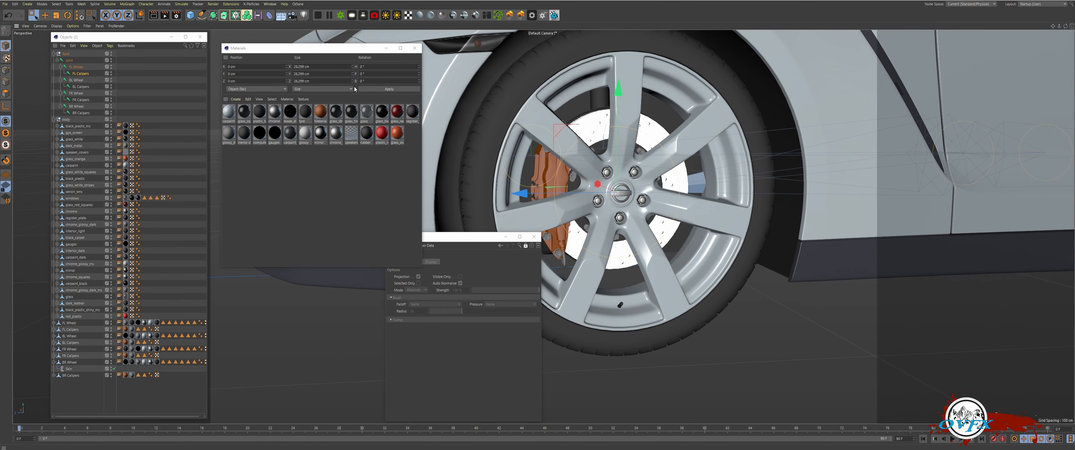
middle_click_drag(654, 187, 588, 168, "alt")
mouse_move(588, 168)
left_mouse_down("alt")
mouse_move(602, 165)
mouse_move(592, 168)
left_mouse_up("alt")
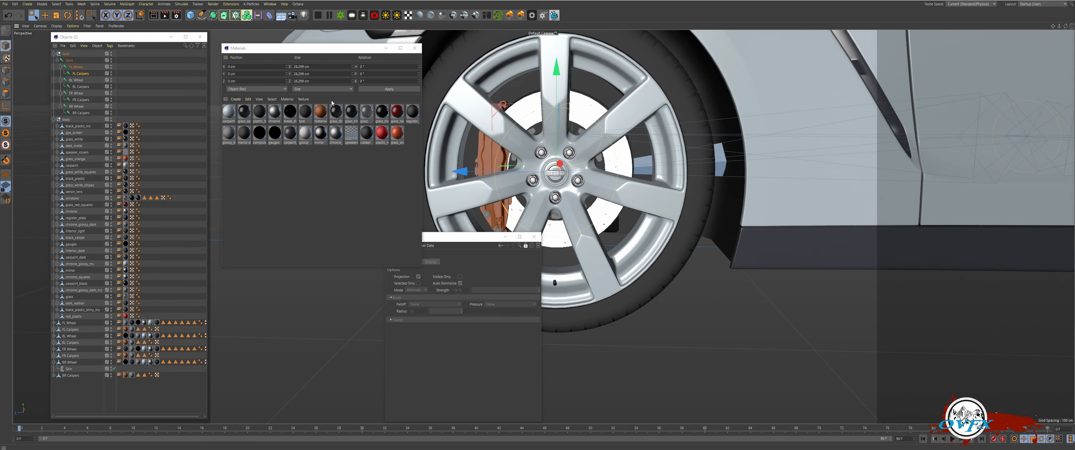
left_click(67, 15)
mouse_move(532, 124)
left_mouse_down()
mouse_move(551, 167)
mouse_move(730, 206)
mouse_move(764, 280)
mouse_move(646, 104)
mouse_move(334, 146)
mouse_move(131, 191)
mouse_move(334, 288)
mouse_move(541, 272)
mouse_move(688, 175)
mouse_move(381, 197)
mouse_move(459, 292)
mouse_move(647, 271)
mouse_move(676, 104)
mouse_move(532, 130)
left_mouse_up()
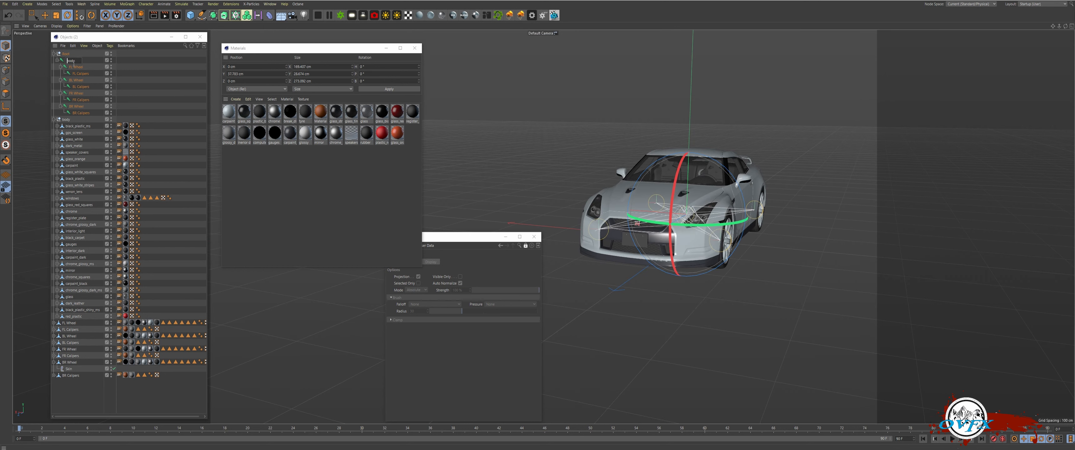
Select all rig joints and car meshes with their children, and export them as FBX with the current export settings
left_click_drag(82, 398, 67, 54)
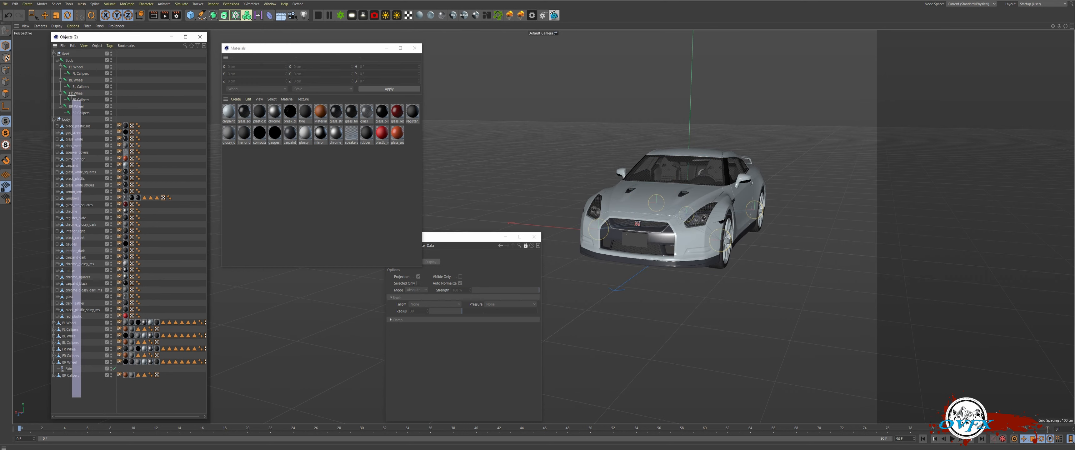
right_click(70, 54)
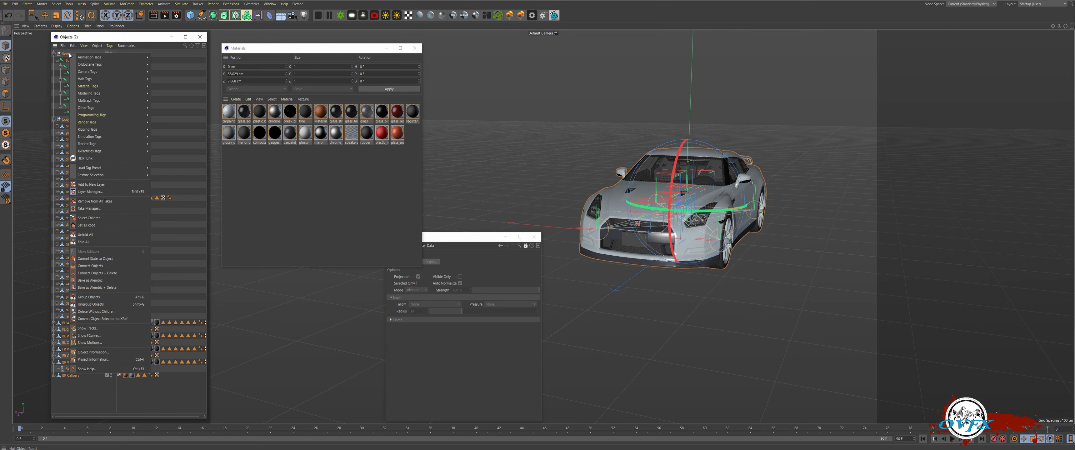
left_click(87, 218)
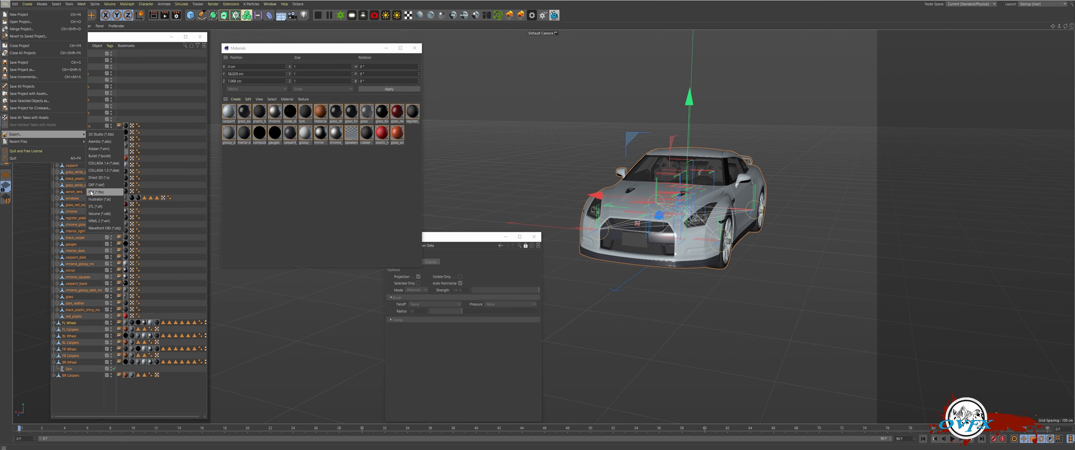
left_click(96, 193)
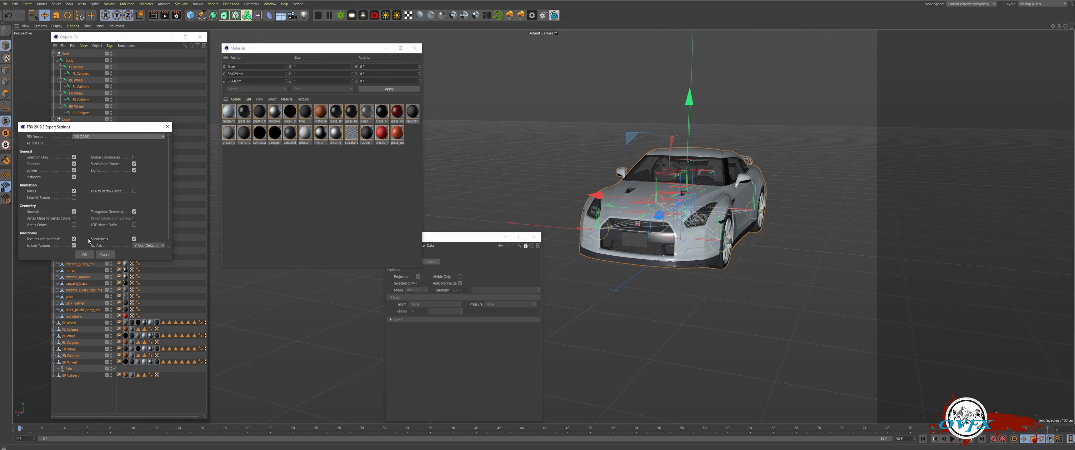
left_click(85, 255)
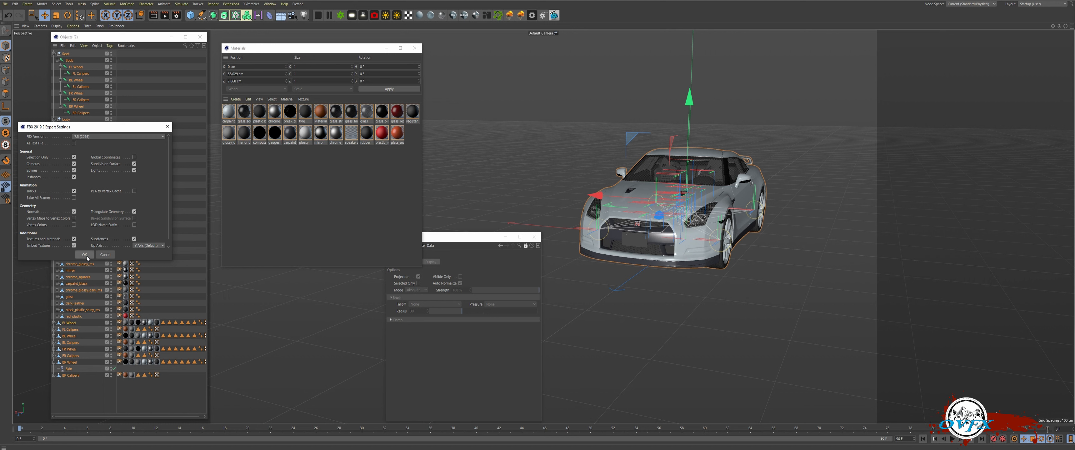